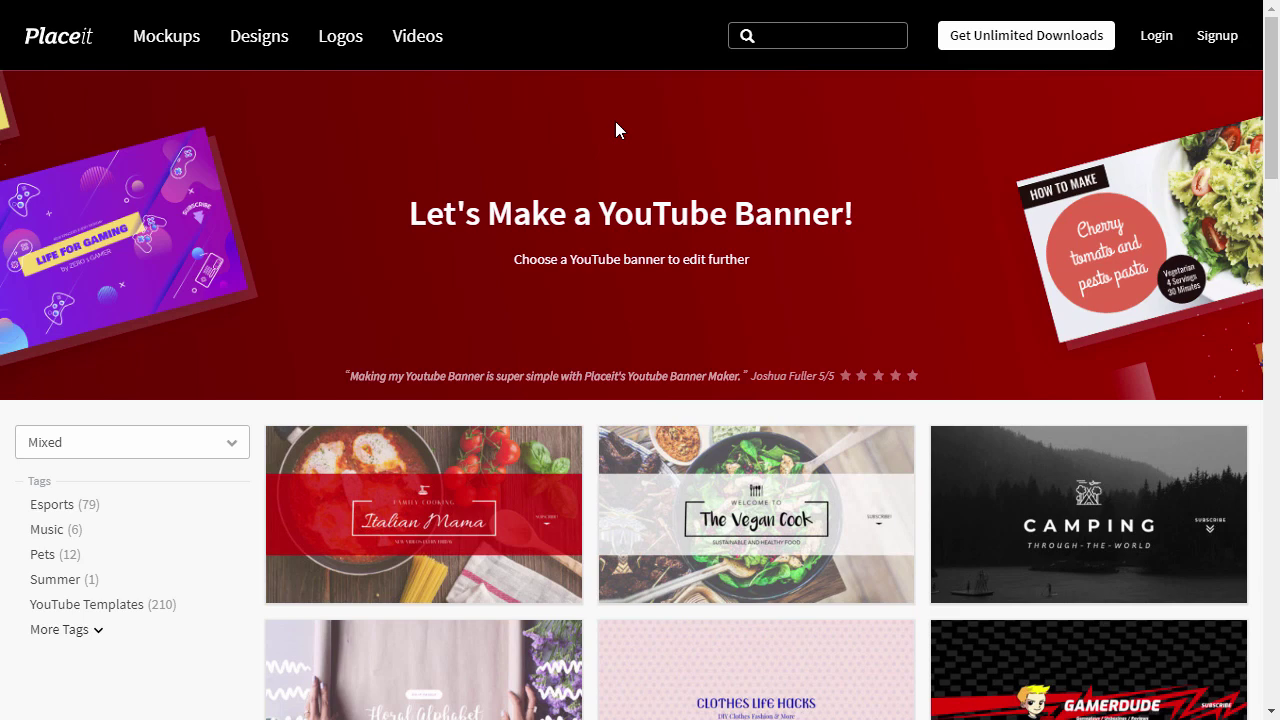
Scroll down and back up through the YouTube banner template gallery.
{"action": "scroll", "coordinate": [623, 277], "scroll_direction": "down", "scroll_amount": 3}
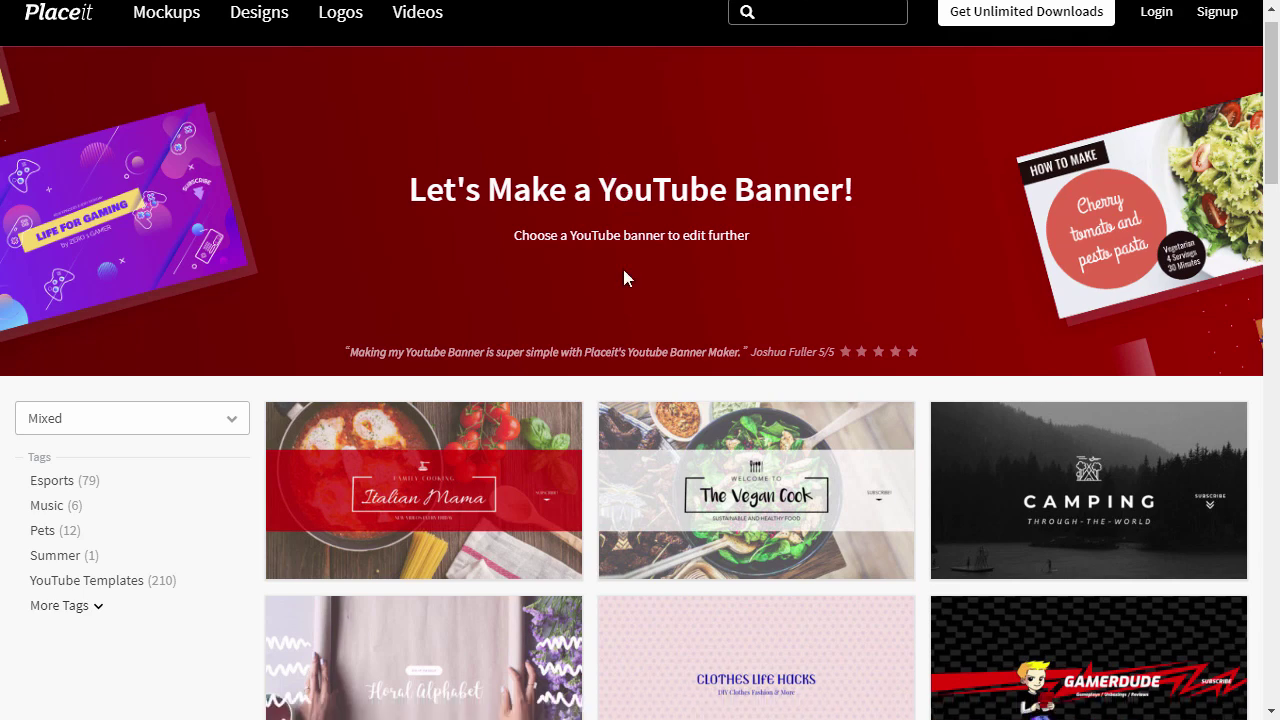
{"action": "scroll", "coordinate": [624, 294], "scroll_direction": "down", "scroll_amount": 2}
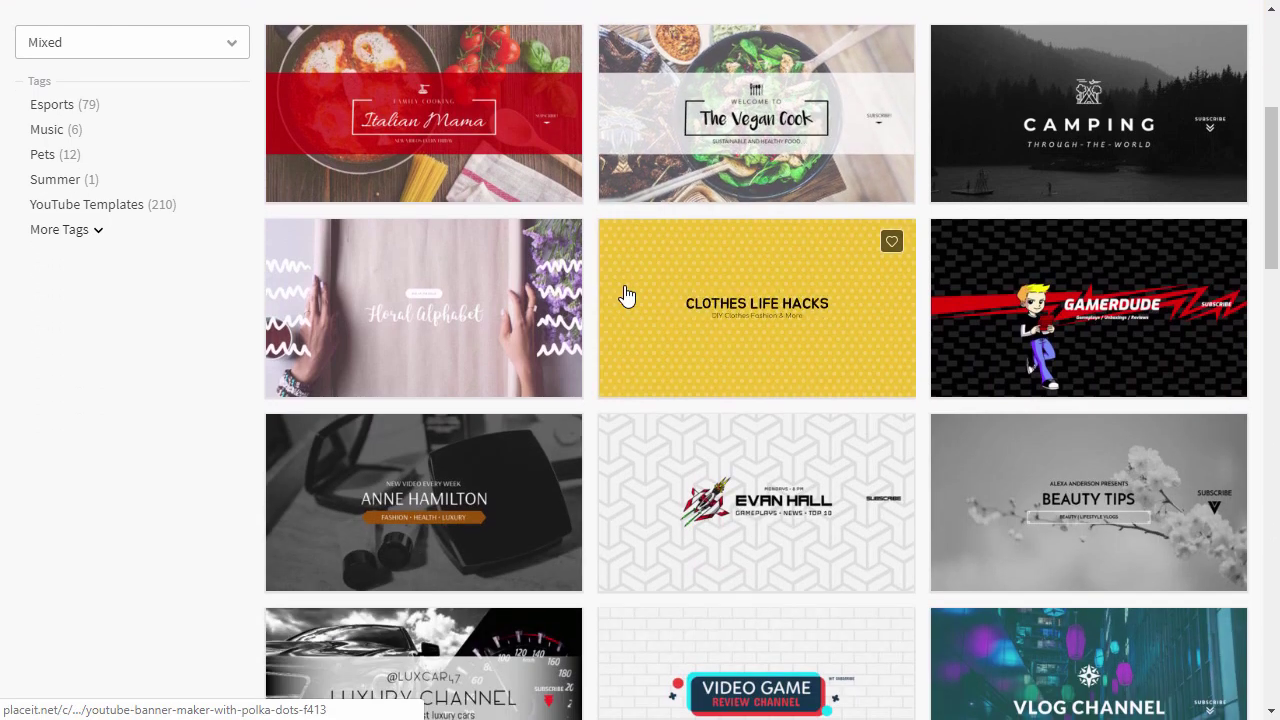
{"action": "scroll", "coordinate": [624, 294], "scroll_direction": "down", "scroll_amount": 3}
{"action": "scroll", "coordinate": [624, 294], "scroll_direction": "down", "scroll_amount": 1}
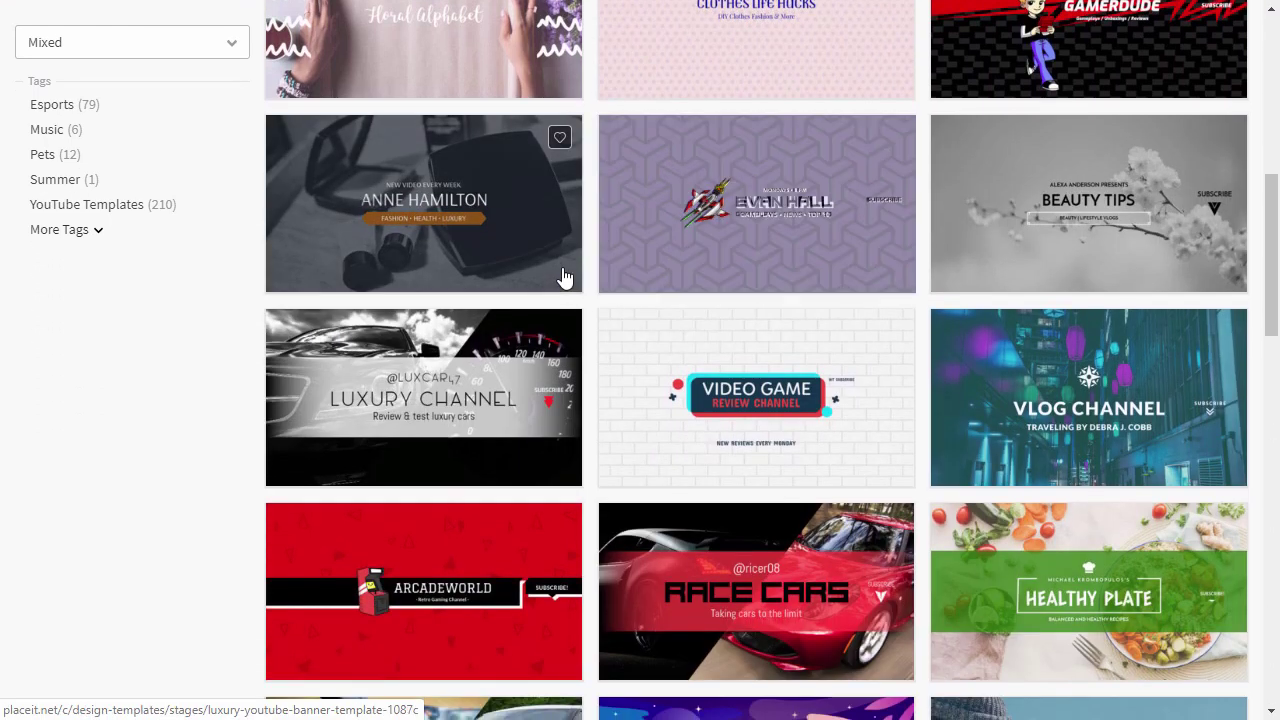
{"action": "scroll", "coordinate": [565, 278], "scroll_direction": "down", "scroll_amount": 1}
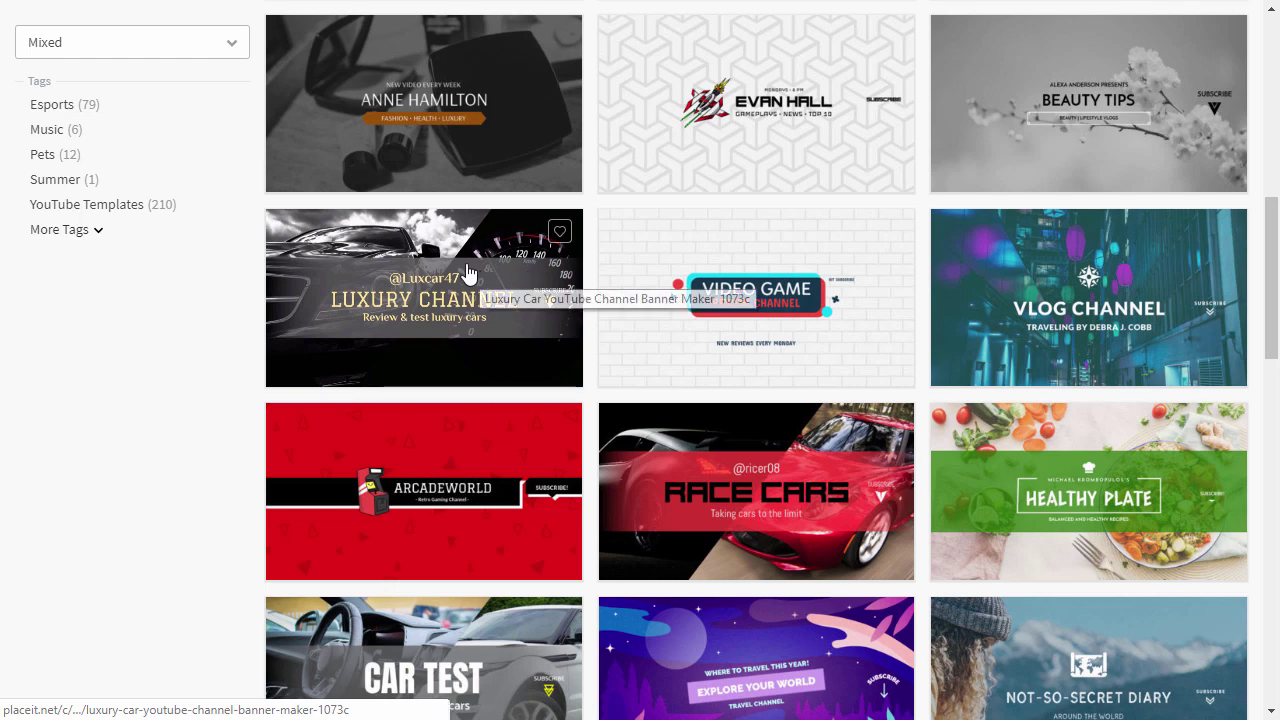
{"action": "scroll", "coordinate": [470, 285], "scroll_direction": "up", "scroll_amount": 2}
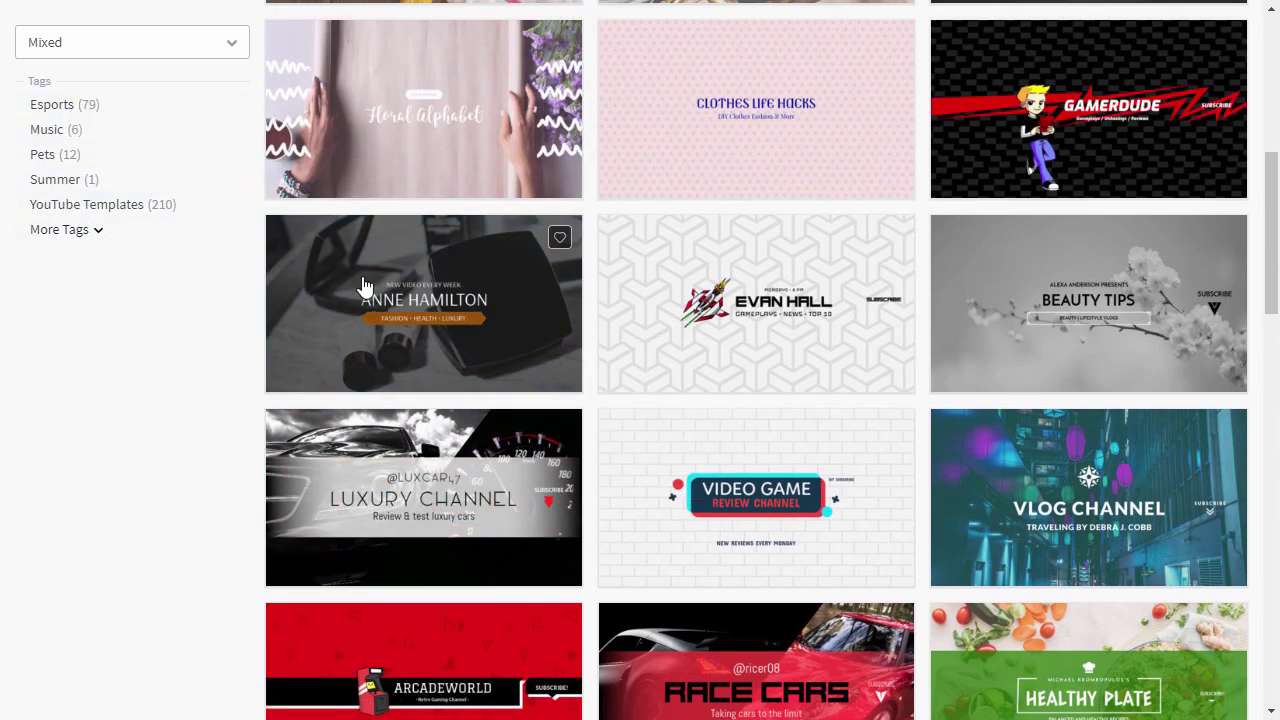
{"action": "scroll", "coordinate": [490, 295], "scroll_direction": "down", "scroll_amount": 5}
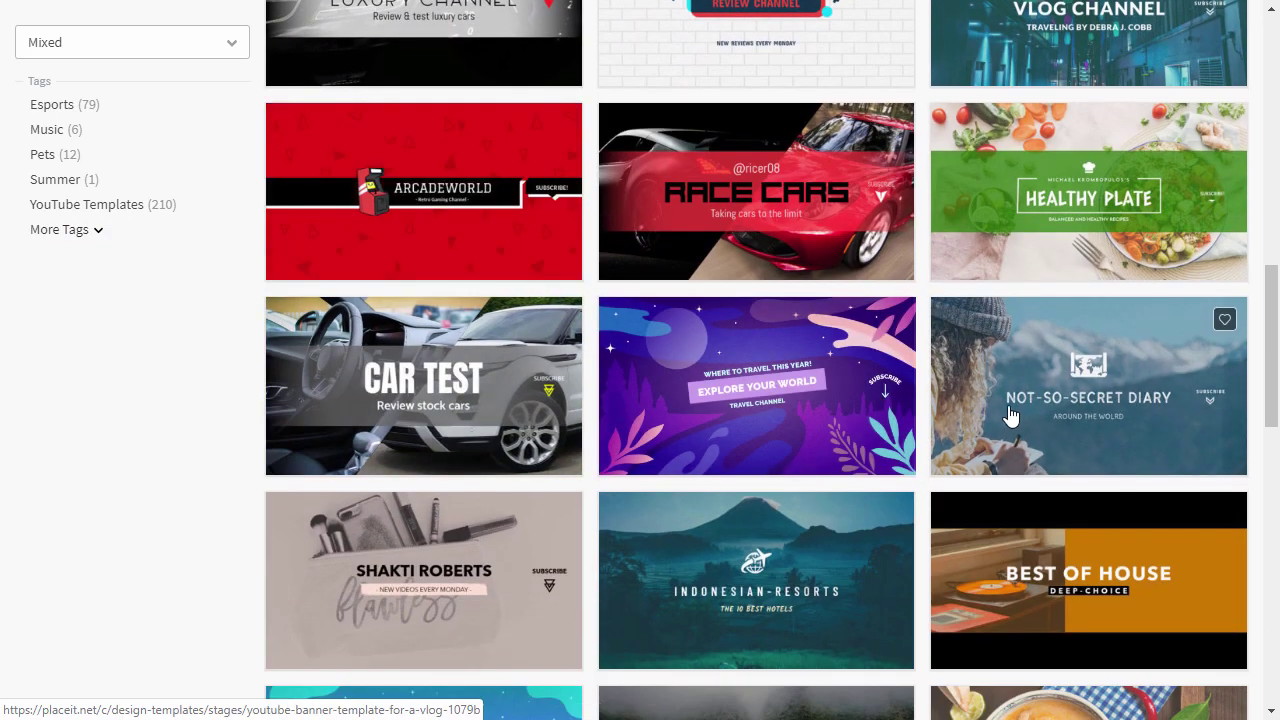
{"action": "scroll", "coordinate": [1006, 417], "scroll_direction": "down", "scroll_amount": 5}
{"action": "scroll", "coordinate": [1008, 406], "scroll_direction": "up", "scroll_amount": 7}
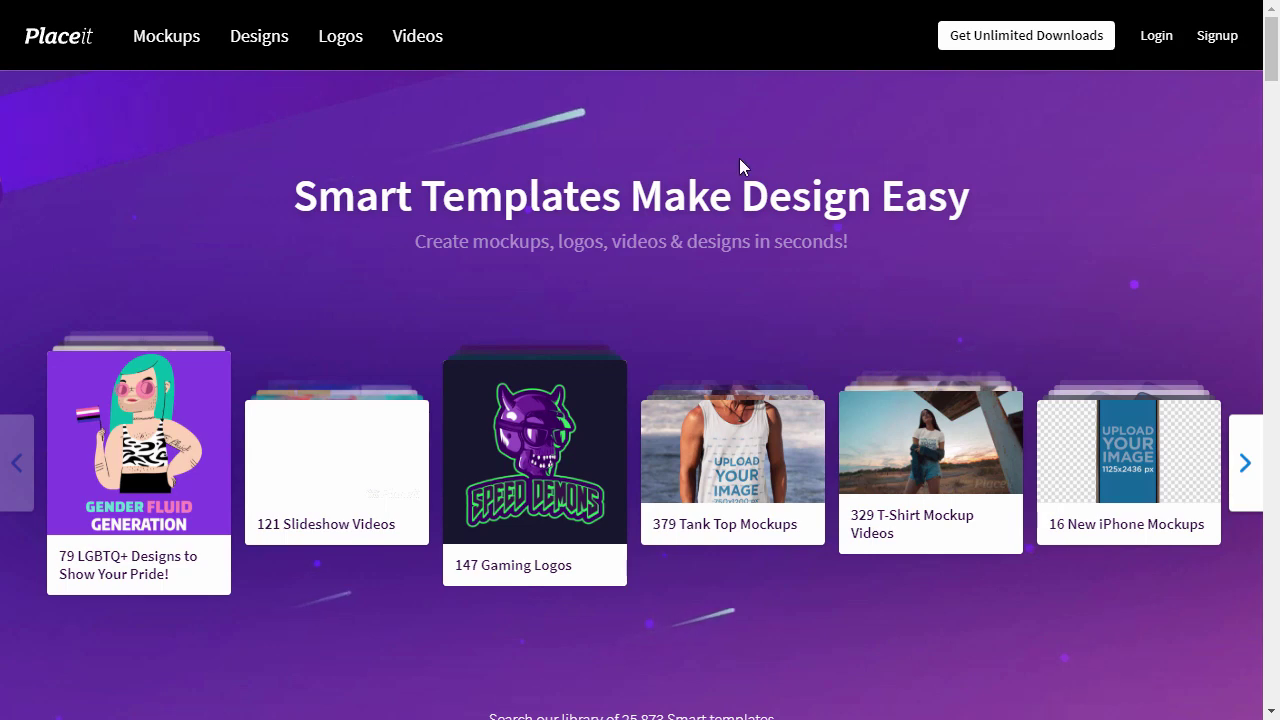
Open the YouTube Banner Maker category from the Designs category bar.
{"action": "mouse_move", "coordinate": [258, 50]}
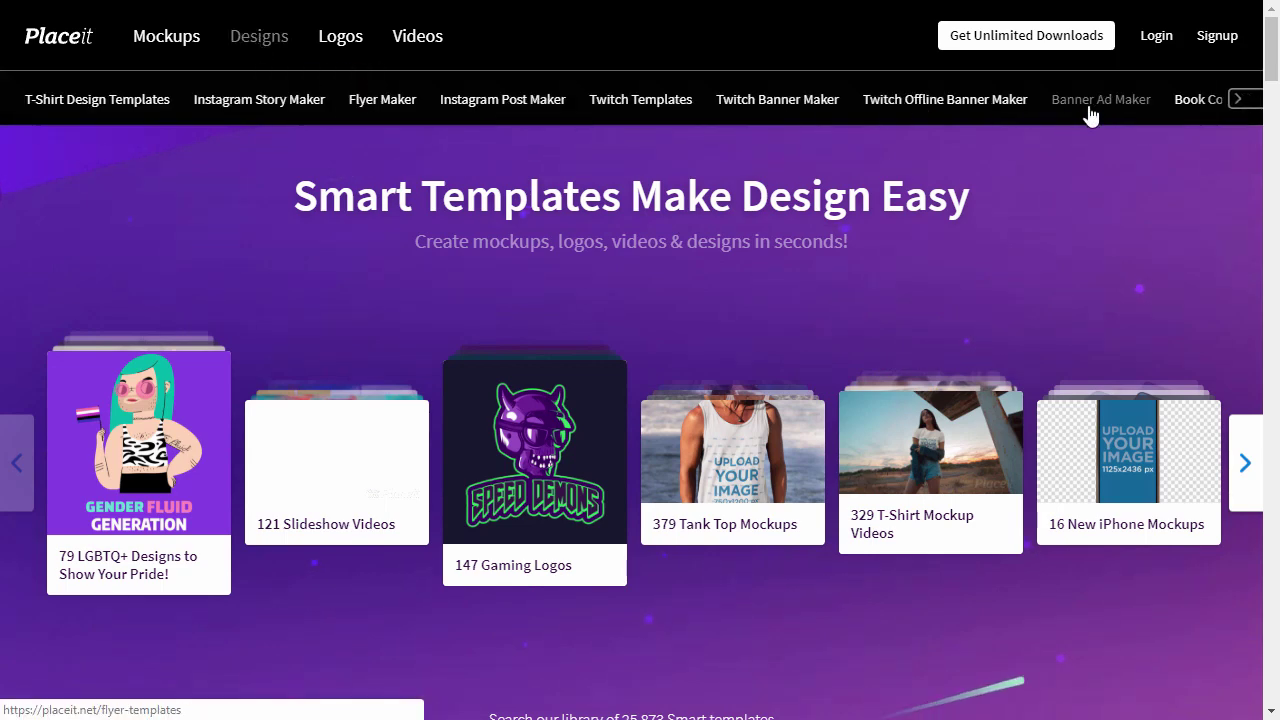
{"action": "left_click", "coordinate": [1236, 104]}
{"action": "left_click", "coordinate": [1236, 104]}
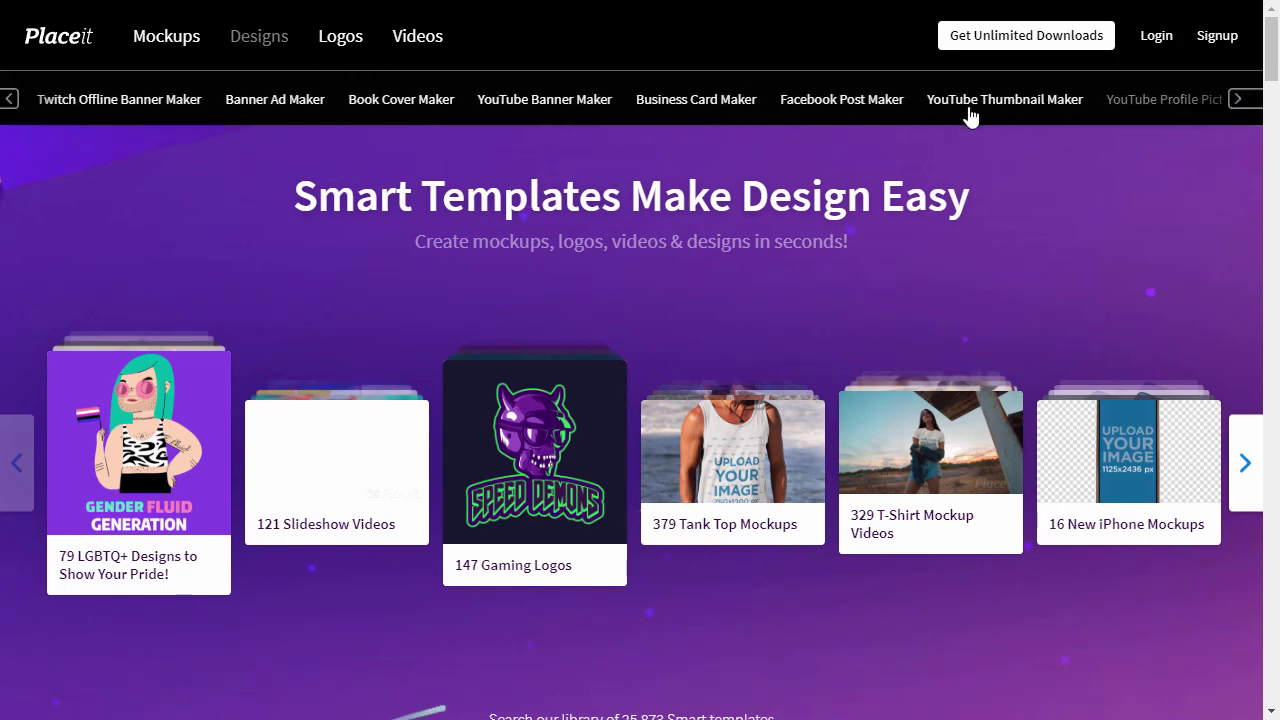
{"action": "left_click", "coordinate": [589, 104]}
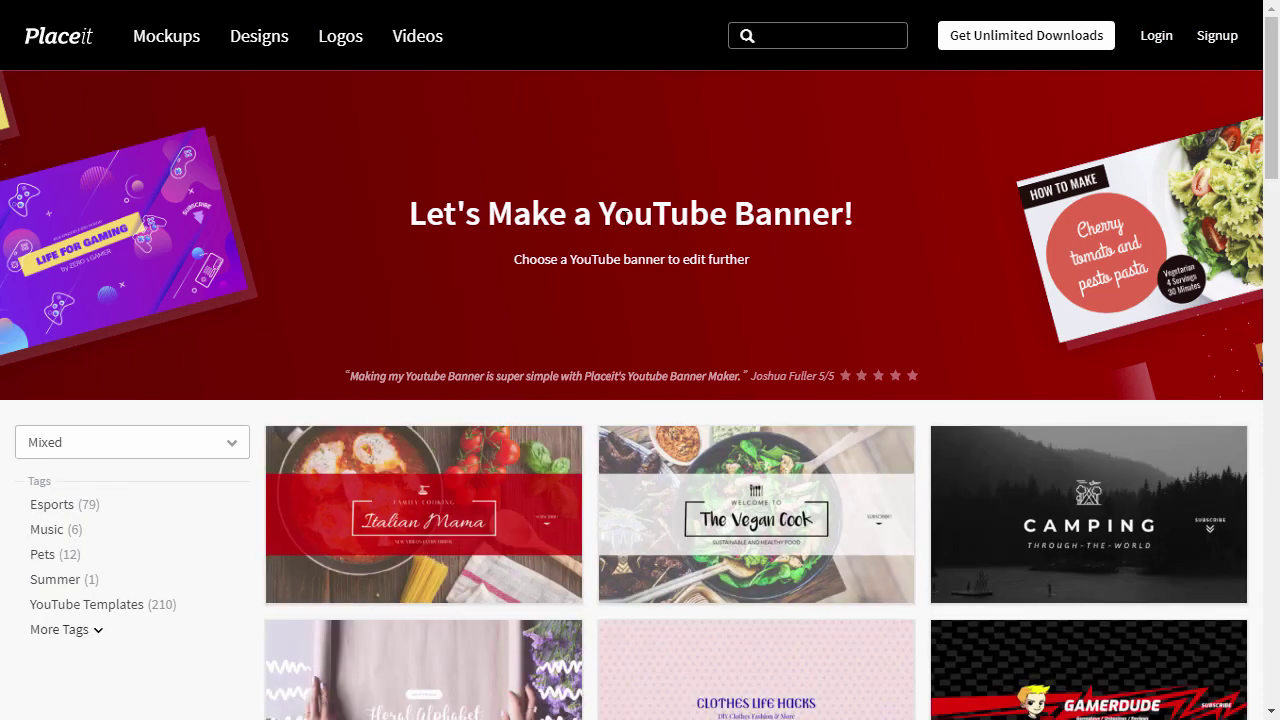
Browse the YouTube banner templates and open the Race Cars banner template.
{"action": "scroll", "coordinate": [626, 289], "scroll_direction": "down", "scroll_amount": 2}
{"action": "scroll", "coordinate": [626, 296], "scroll_direction": "down", "scroll_amount": 2}
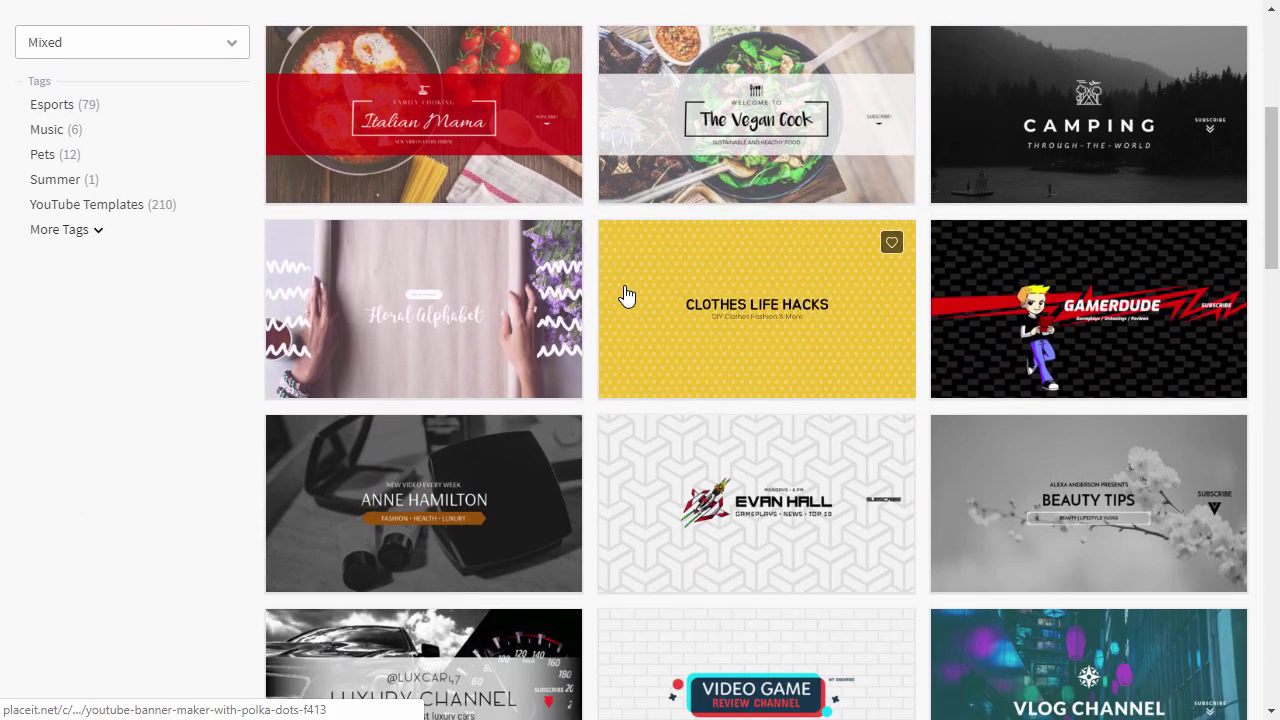
{"action": "scroll", "coordinate": [626, 296], "scroll_direction": "down", "scroll_amount": 2}
{"action": "scroll", "coordinate": [600, 286], "scroll_direction": "down", "scroll_amount": 2}
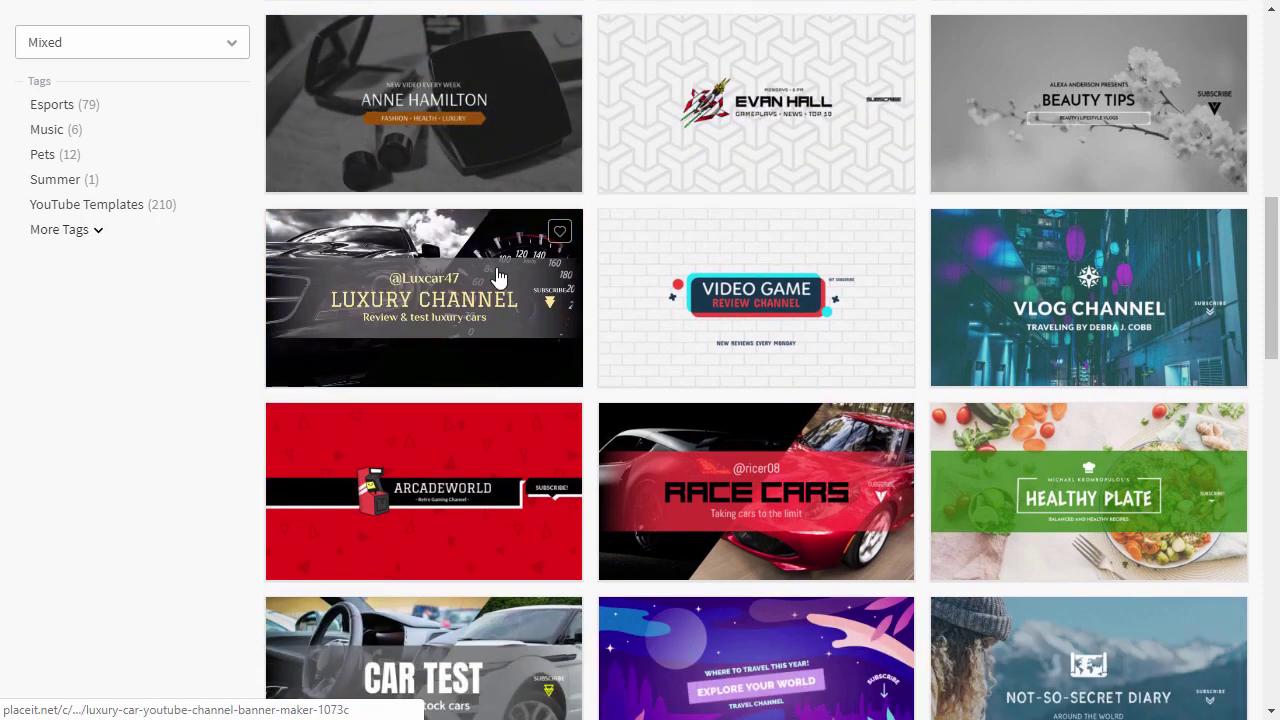
{"action": "scroll", "coordinate": [500, 276], "scroll_direction": "up", "scroll_amount": 2}
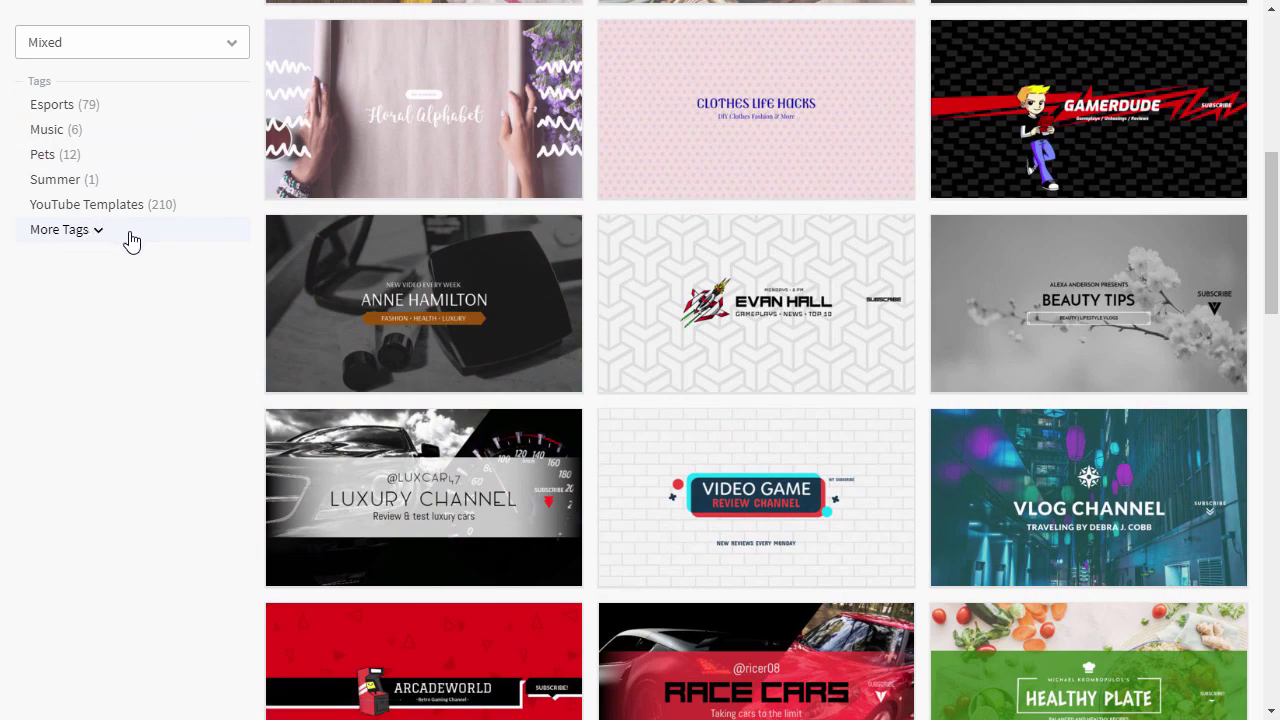
{"action": "scroll", "coordinate": [560, 286], "scroll_direction": "down", "scroll_amount": 4}
{"action": "scroll", "coordinate": [517, 275], "scroll_direction": "down", "scroll_amount": 6}
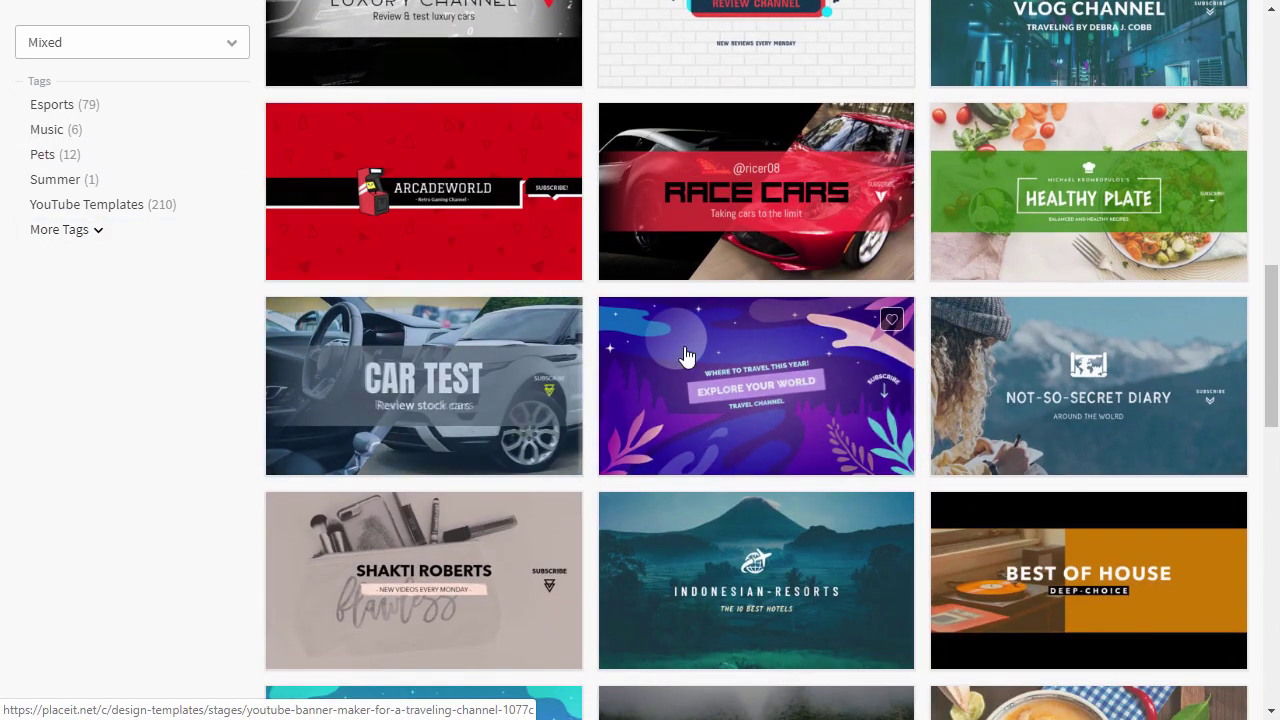
{"action": "scroll", "coordinate": [1010, 416], "scroll_direction": "up", "scroll_amount": 4}
{"action": "scroll", "coordinate": [1010, 416], "scroll_direction": "up", "scroll_amount": 3}
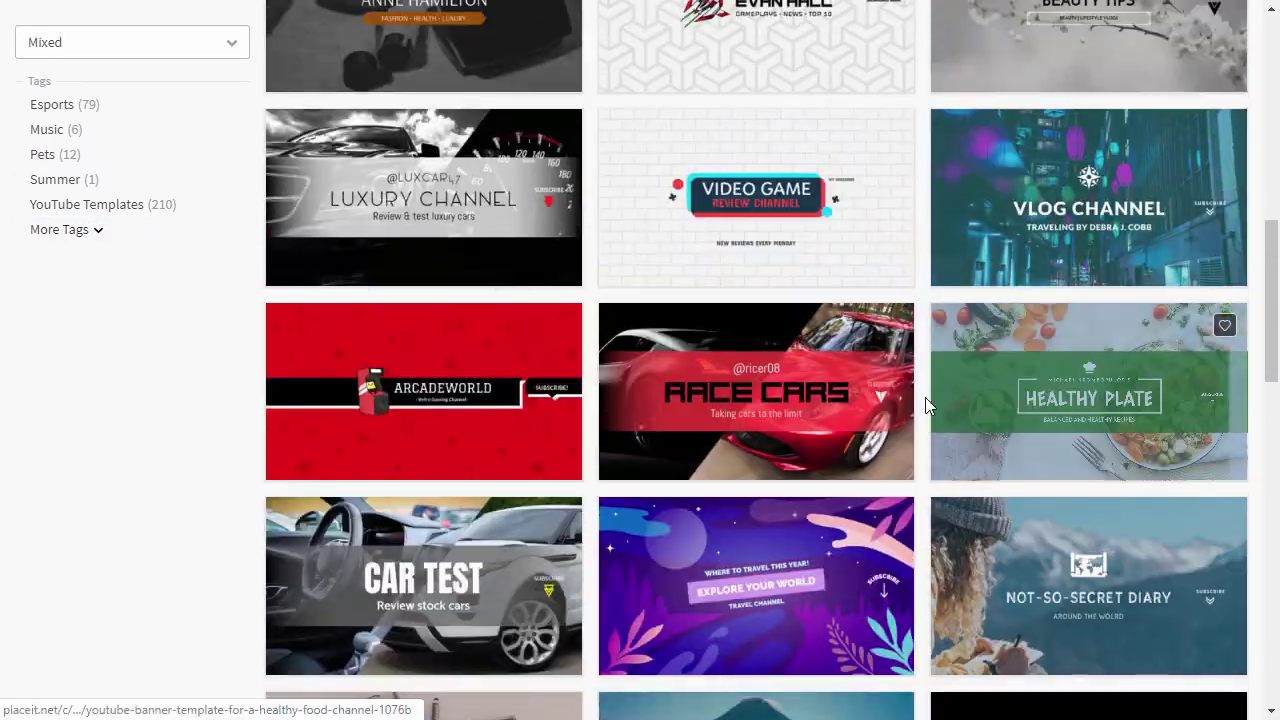
{"action": "left_click", "coordinate": [868, 440]}
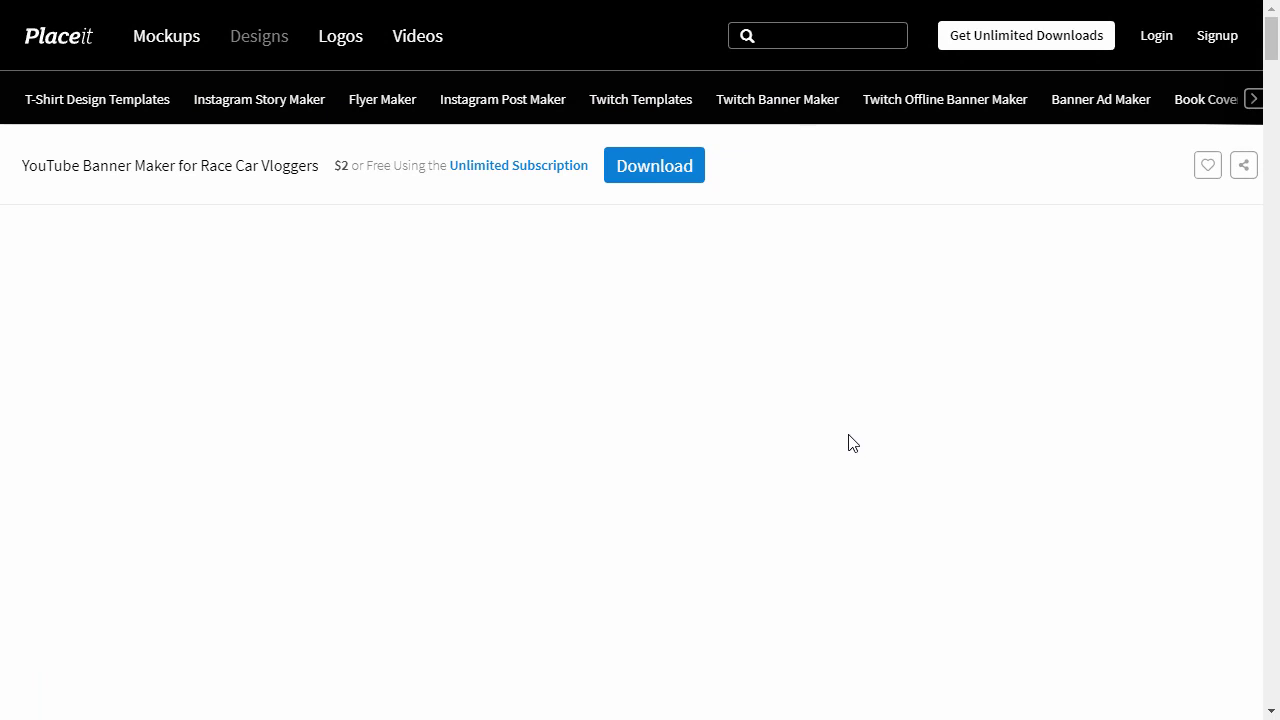
Scroll down to the Race Cars banner editor while it loads.
{"action": "scroll", "coordinate": [848, 443], "scroll_direction": "down", "scroll_amount": 2}
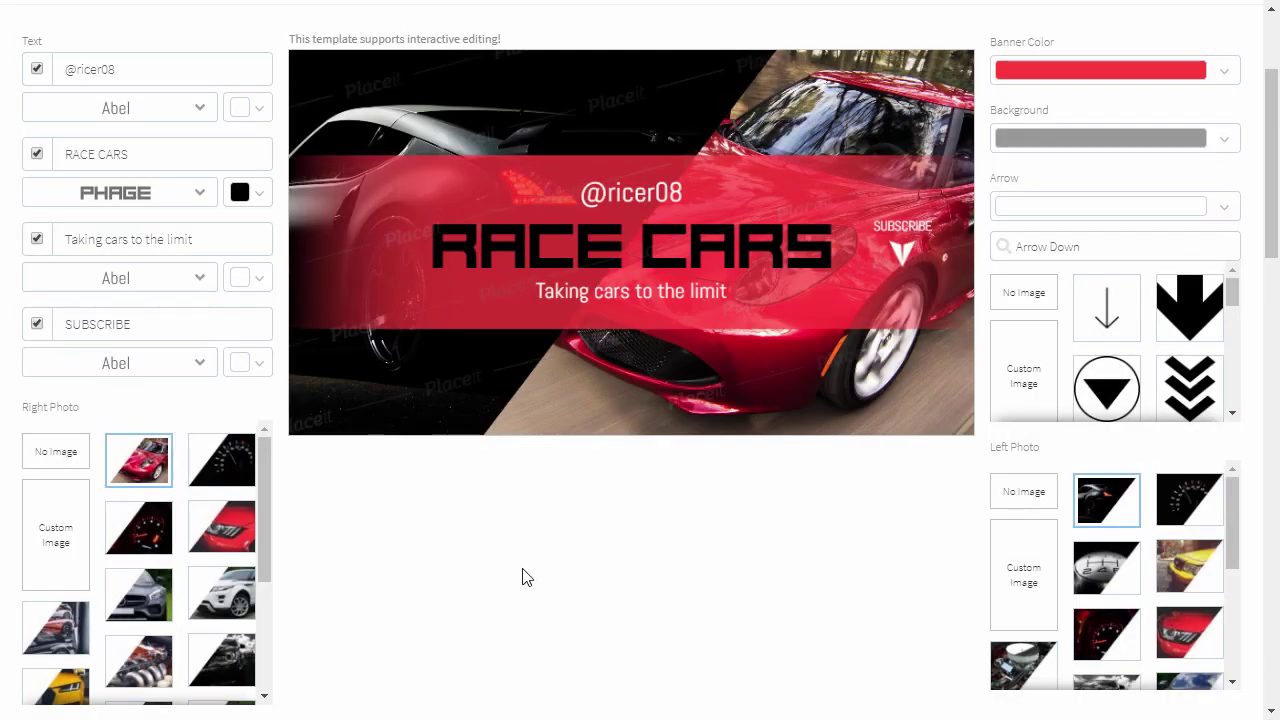
Place the water-drops soccer player photo as the banner's right photo, keeping its original crop.
{"action": "left_click", "coordinate": [72, 521]}
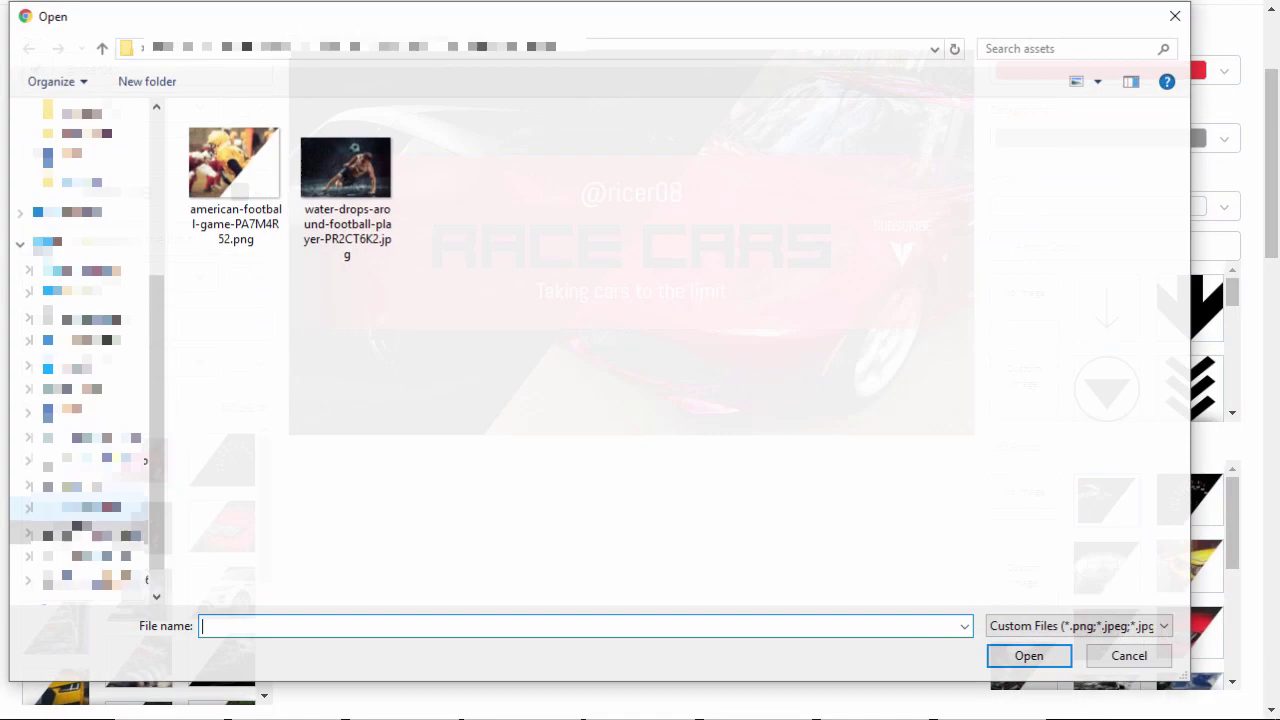
{"action": "left_click", "coordinate": [349, 209]}
{"action": "left_click", "coordinate": [1024, 657]}
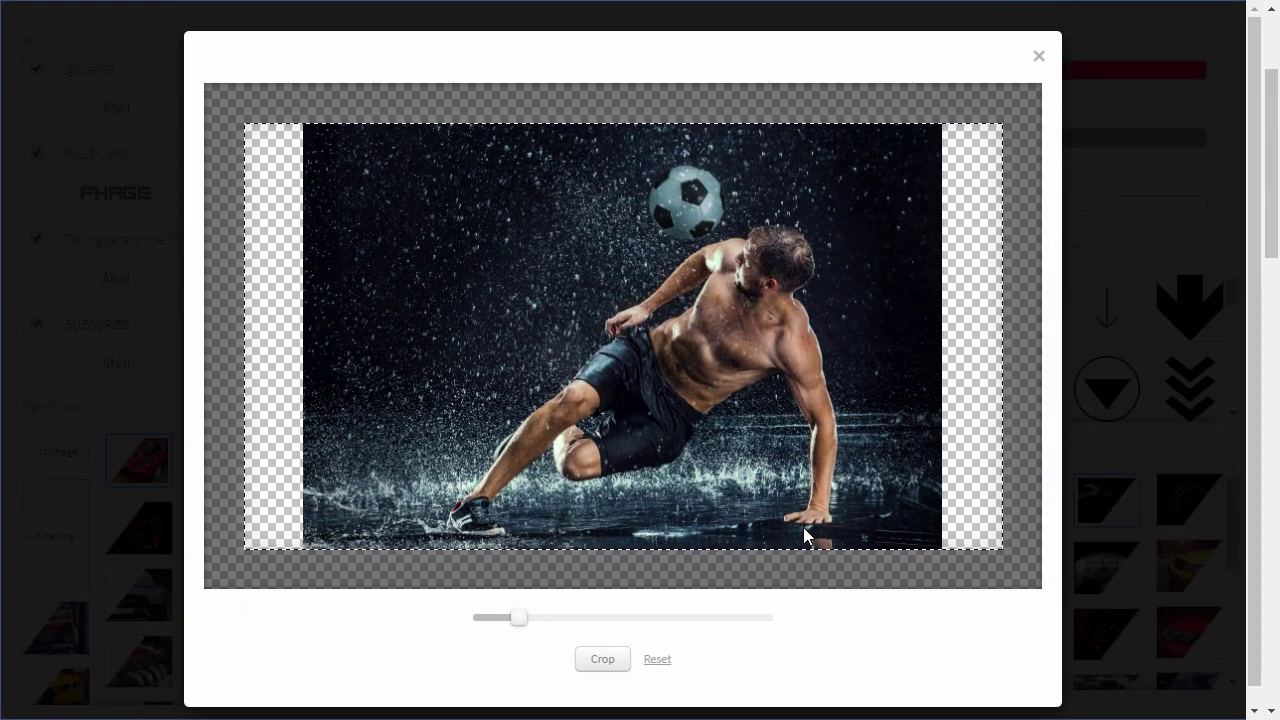
{"action": "left_click_drag", "start_coordinate": [734, 443], "coordinate": [757, 460]}
{"action": "mouse_move", "coordinate": [560, 607]}
{"action": "left_mouse_down"}
{"action": "mouse_move", "coordinate": [594, 617]}
{"action": "mouse_move", "coordinate": [549, 615]}
{"action": "left_mouse_up"}
{"action": "left_click", "coordinate": [657, 659]}
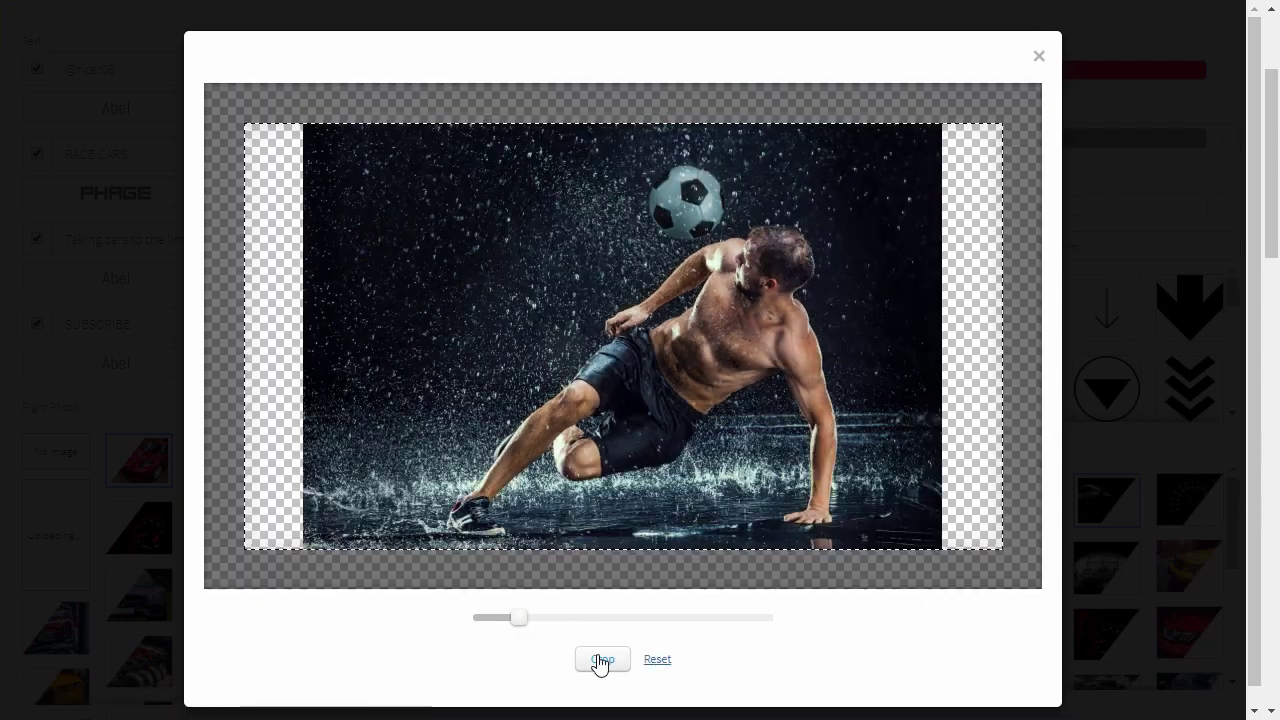
{"action": "left_click", "coordinate": [601, 661]}
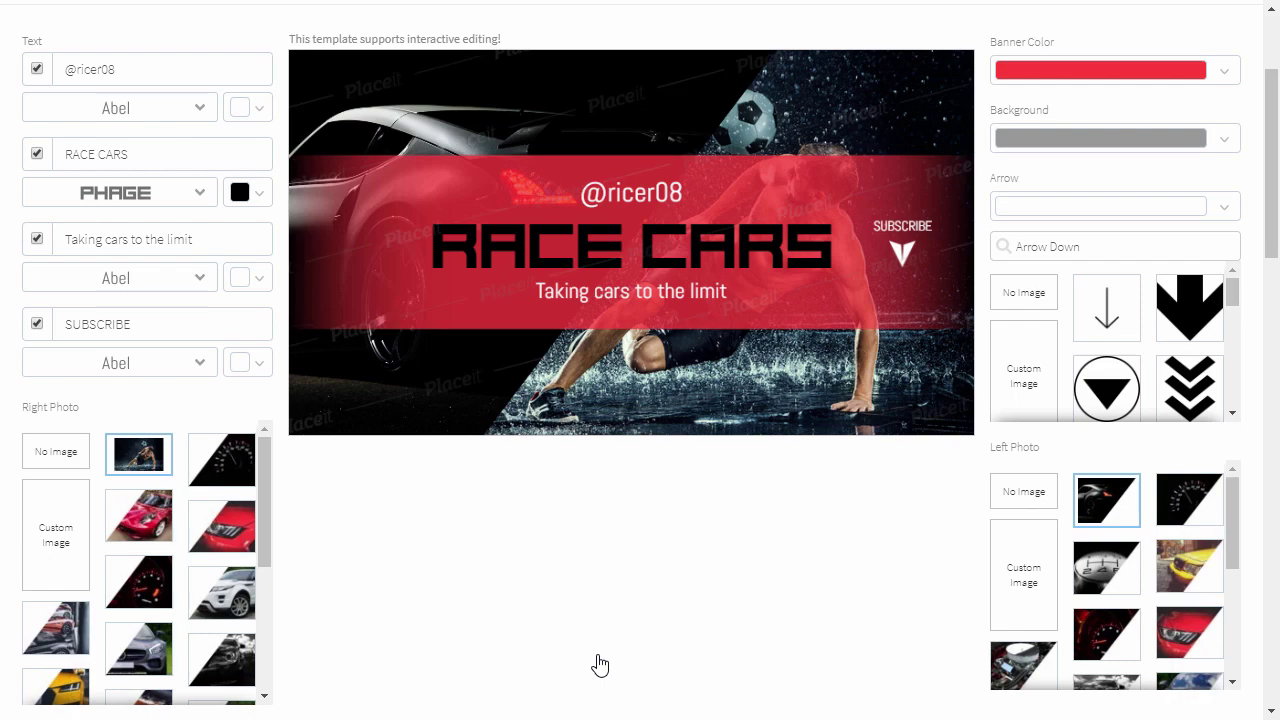
Place the American football game photo as the banner's left photo.
{"action": "left_click", "coordinate": [1033, 588]}
{"action": "double_click", "coordinate": [343, 165]}
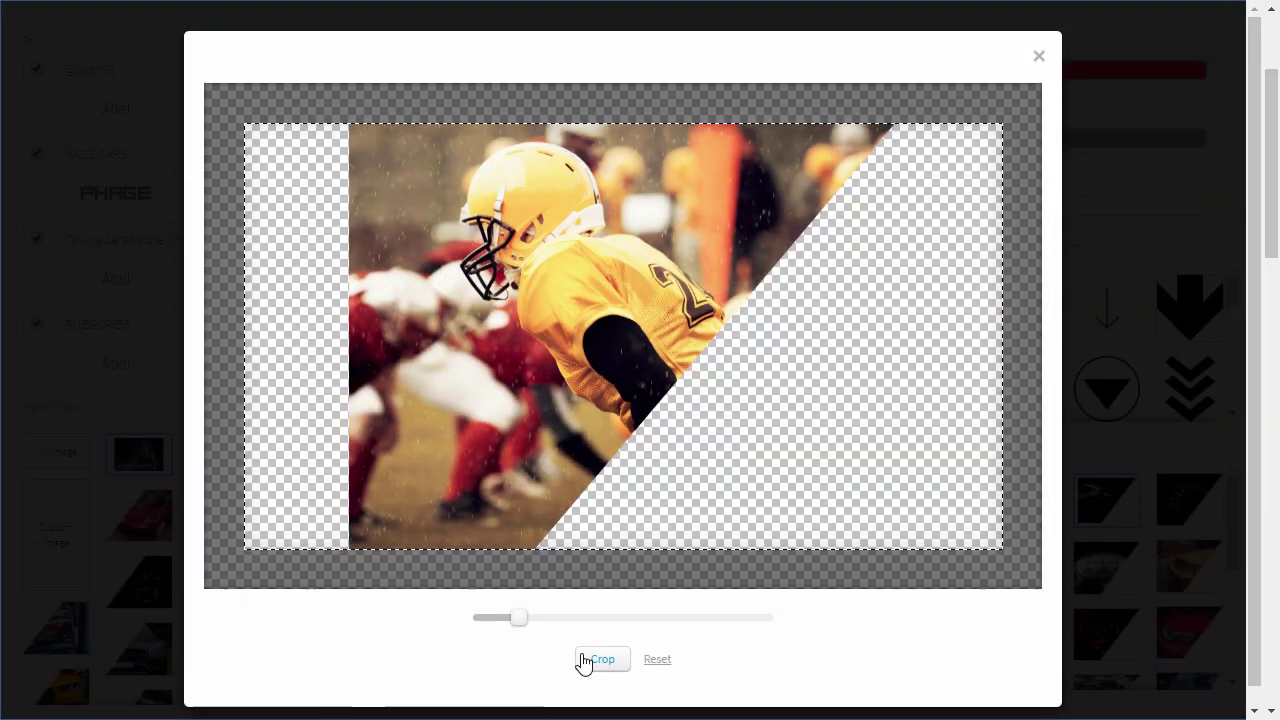
{"action": "left_click", "coordinate": [592, 660]}
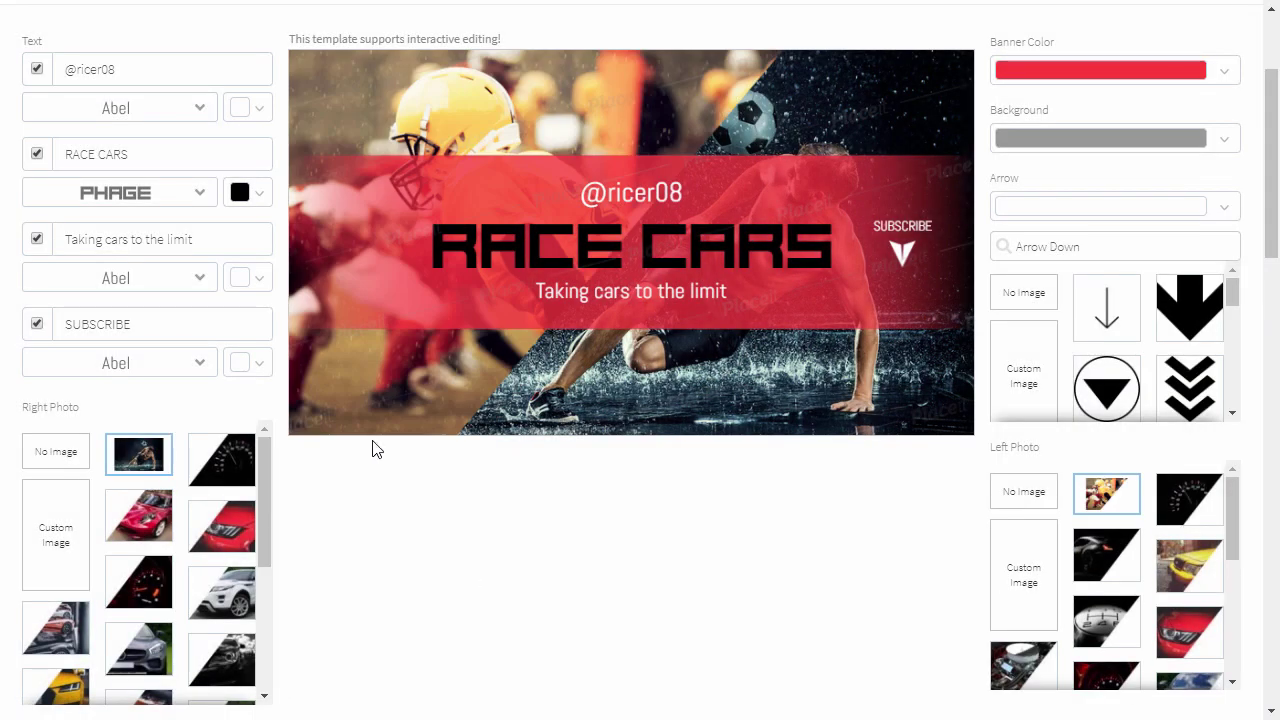
Change the RACE CARS headline text to CHARGED.
{"action": "left_click", "coordinate": [203, 194]}
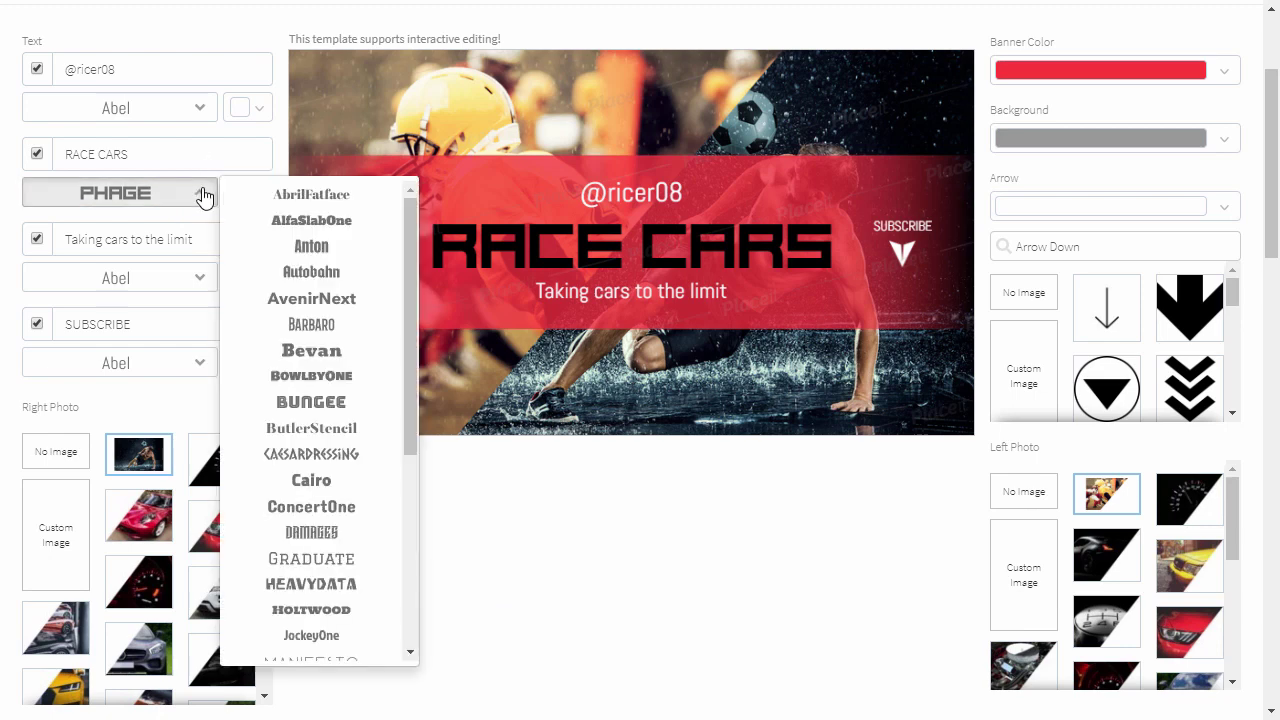
{"action": "left_click", "coordinate": [203, 194]}
{"action": "triple_click", "coordinate": [66, 150]}
{"action": "type", "text": "CHARGED"}
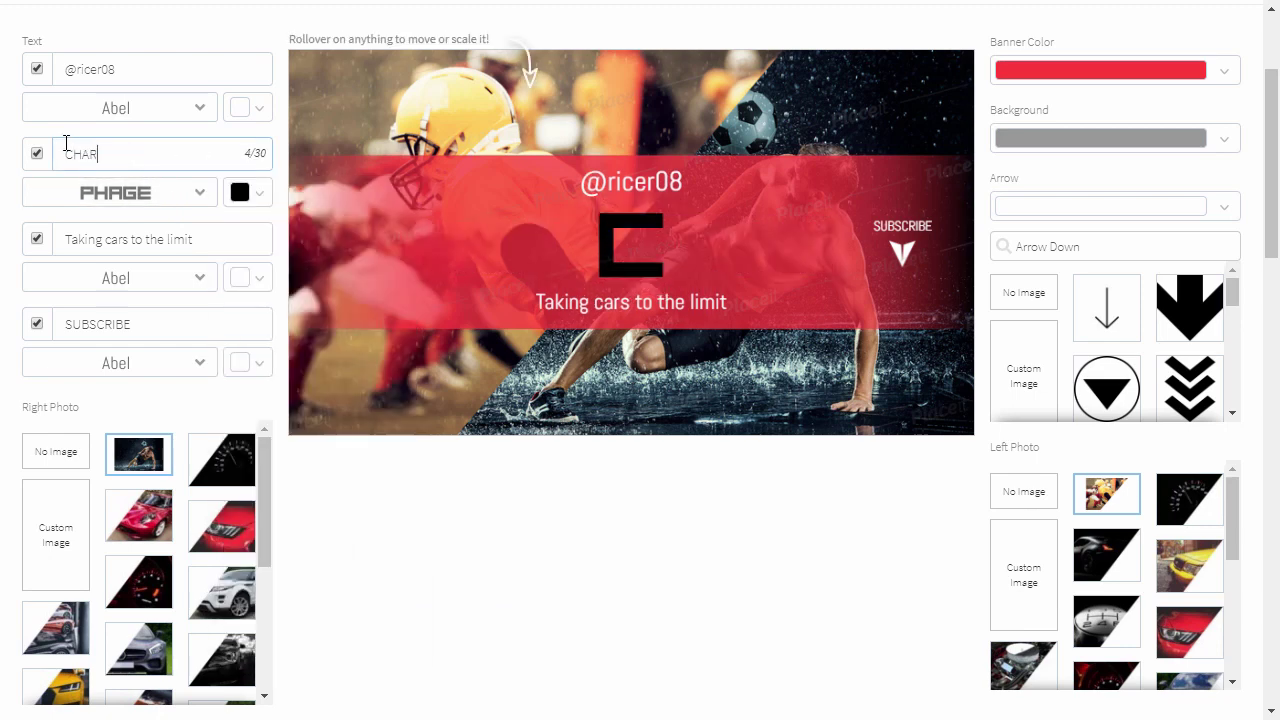
Replace the channel handle with a new handle and set its font to Arvo.
{"action": "double_click", "coordinate": [145, 73]}
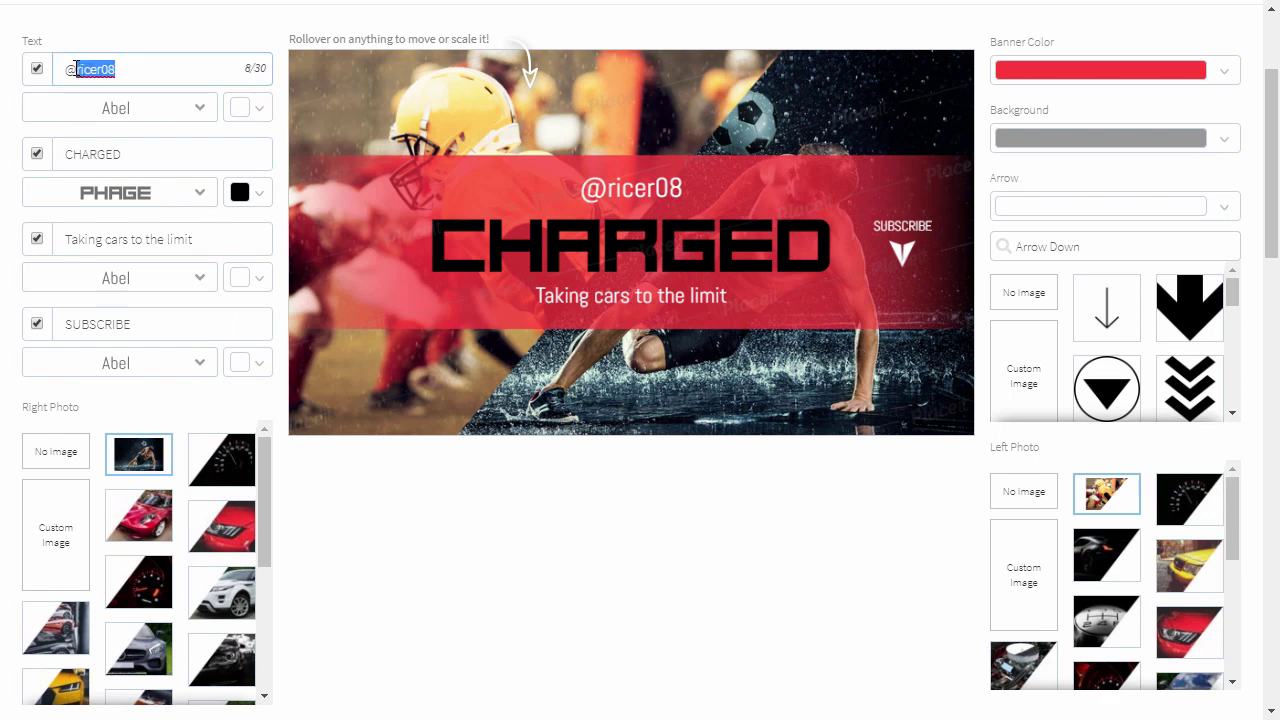
{"action": "type", "text": "sportmaniac99"}
{"action": "left_click", "coordinate": [177, 122]}
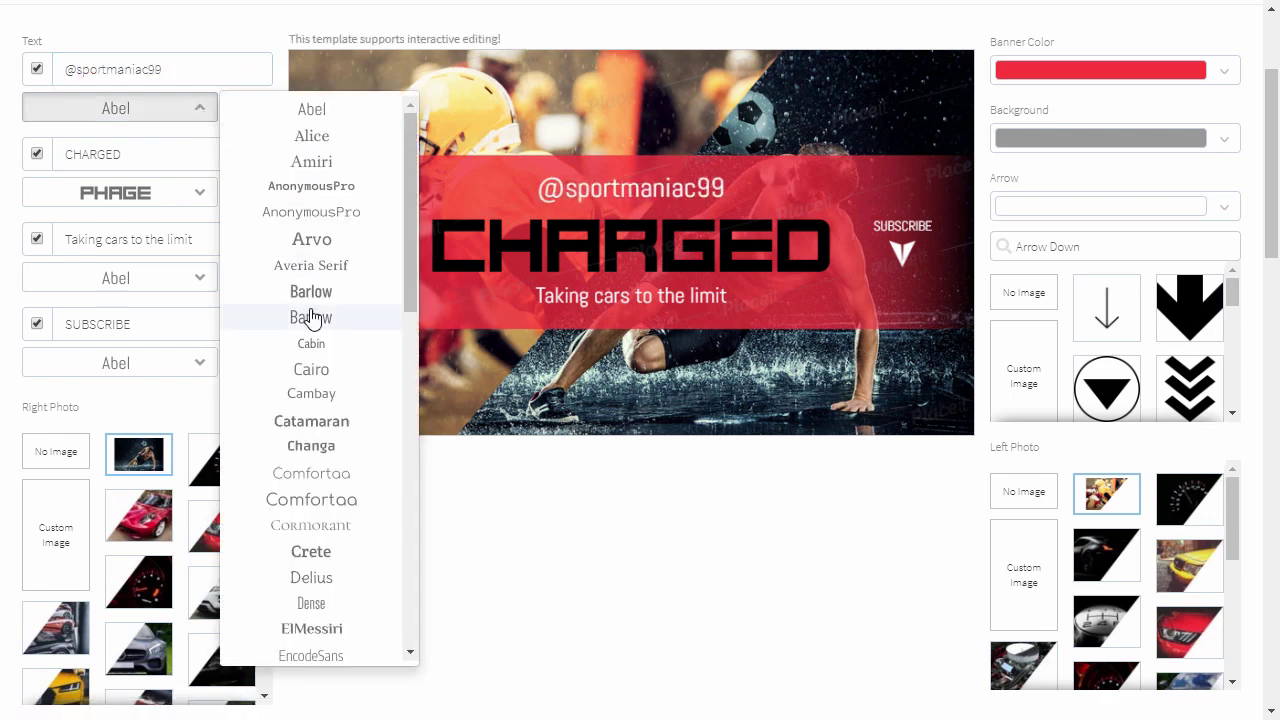
{"action": "left_click", "coordinate": [308, 237]}
Change the subtitle to 'Sports Commentary & More' in the Lato font.
{"action": "left_click_drag", "start_coordinate": [195, 239], "coordinate": [36, 237]}
{"action": "type", "text": "Sports Commentary"}
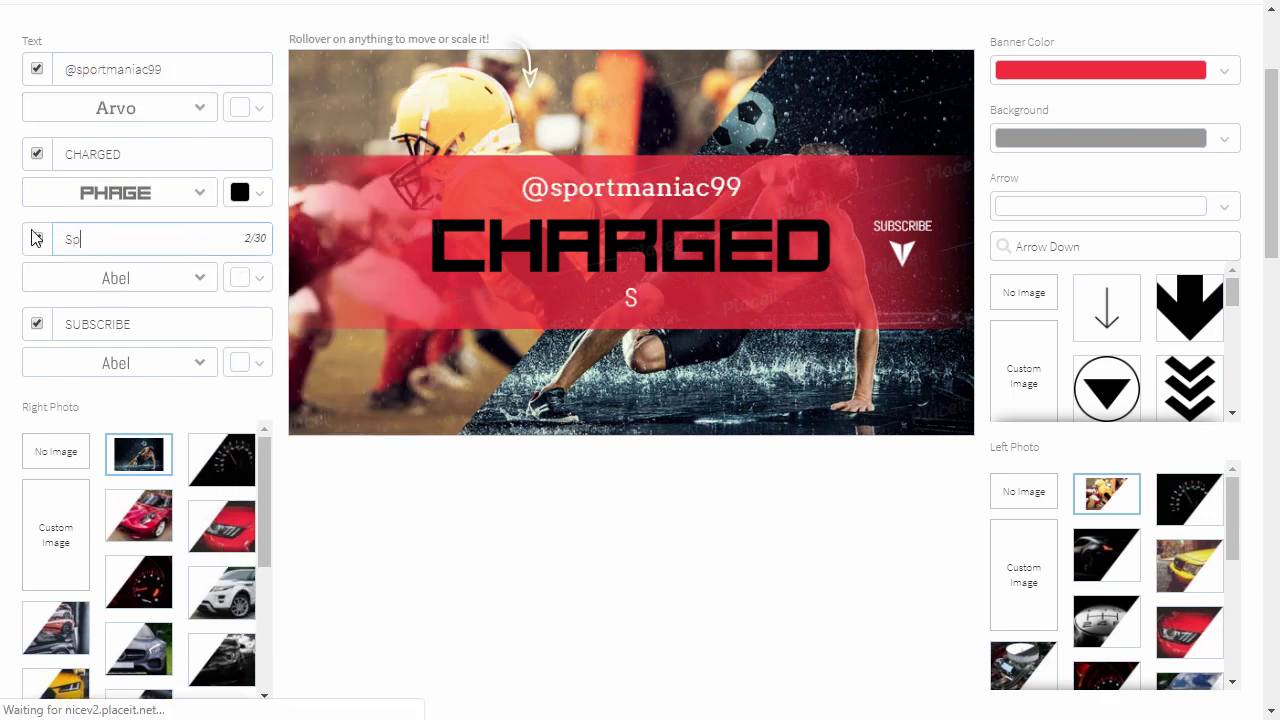
{"action": "type", "text": " & More"}
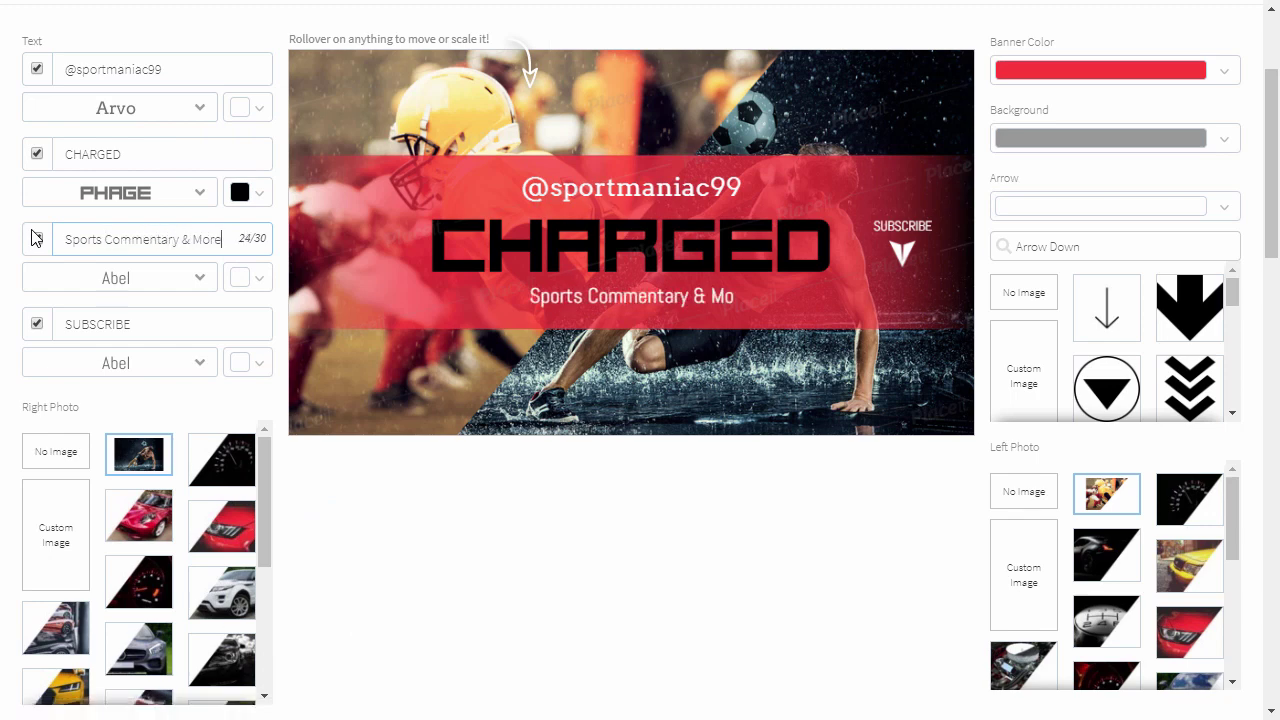
{"action": "left_click", "coordinate": [177, 280]}
{"action": "scroll", "coordinate": [310, 480], "scroll_direction": "down", "scroll_amount": 3}
{"action": "left_click", "coordinate": [311, 603]}
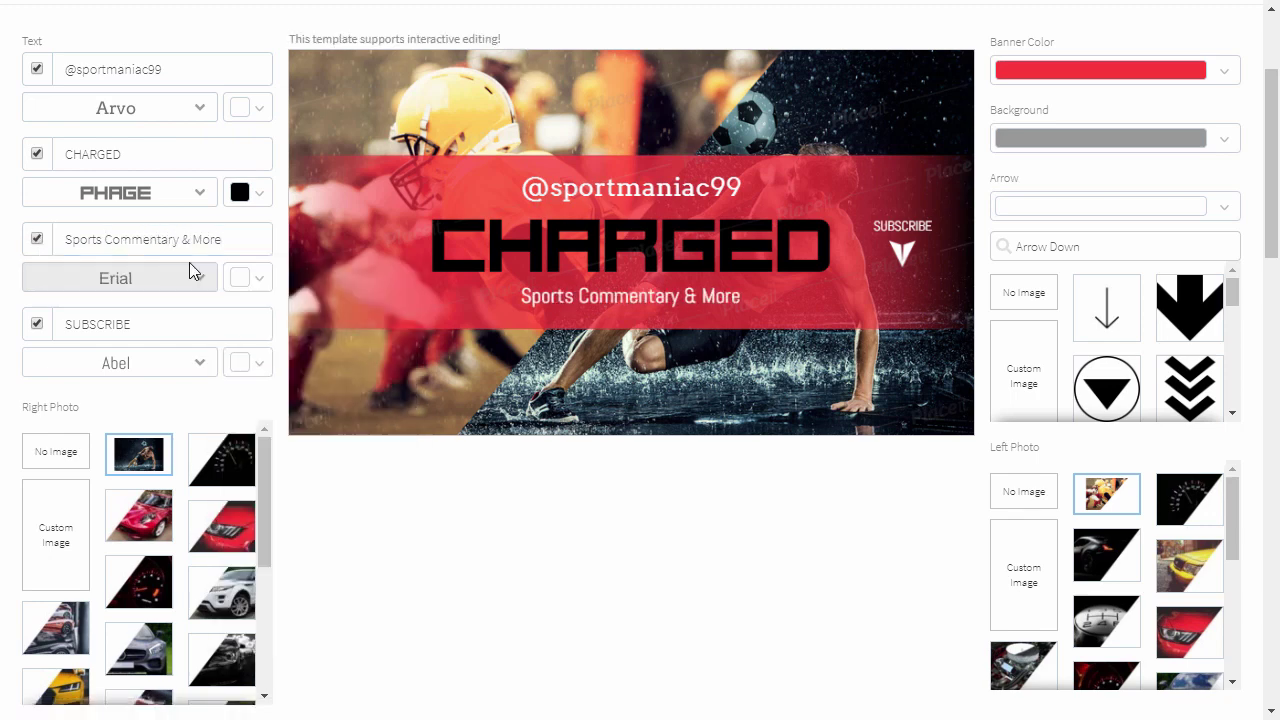
{"action": "left_click", "coordinate": [115, 278]}
{"action": "scroll", "coordinate": [311, 460], "scroll_direction": "down", "scroll_amount": 3}
{"action": "left_click", "coordinate": [311, 460]}
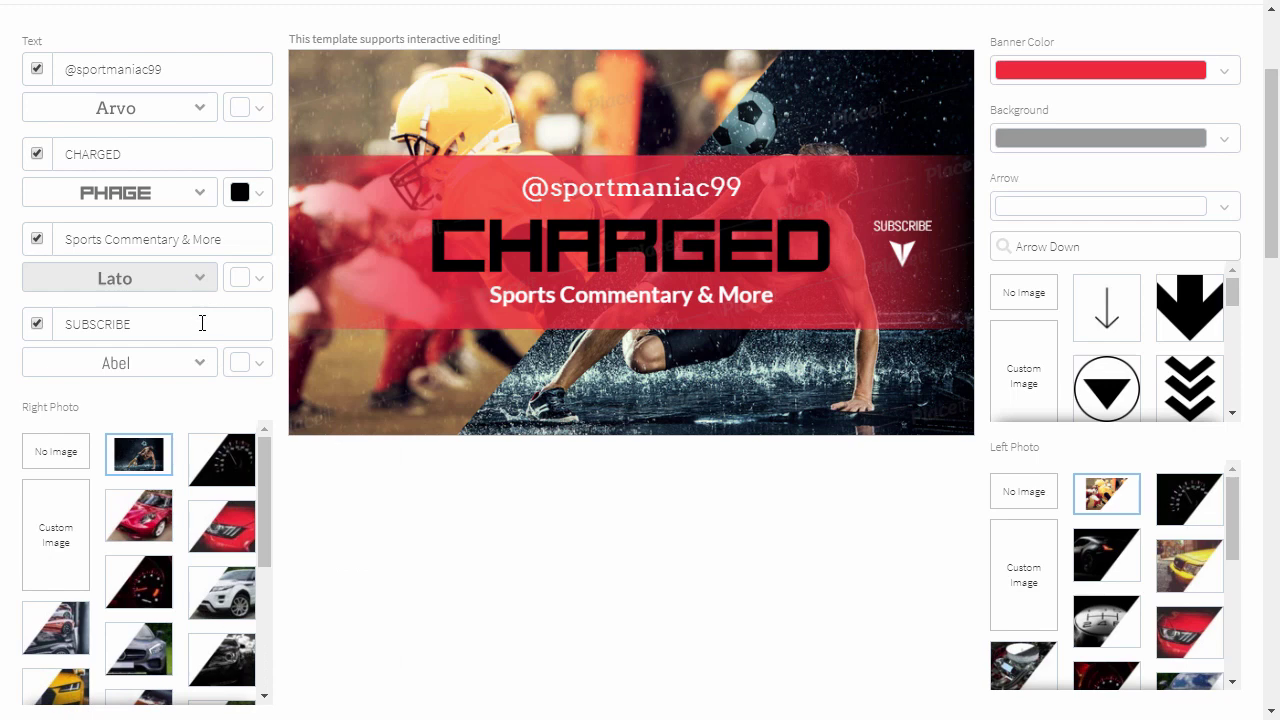
Set the SUBSCRIBE button text font to Lato.
{"action": "left_click", "coordinate": [209, 362]}
{"action": "scroll", "coordinate": [320, 270], "scroll_direction": "down", "scroll_amount": 3}
{"action": "left_click", "coordinate": [311, 232]}
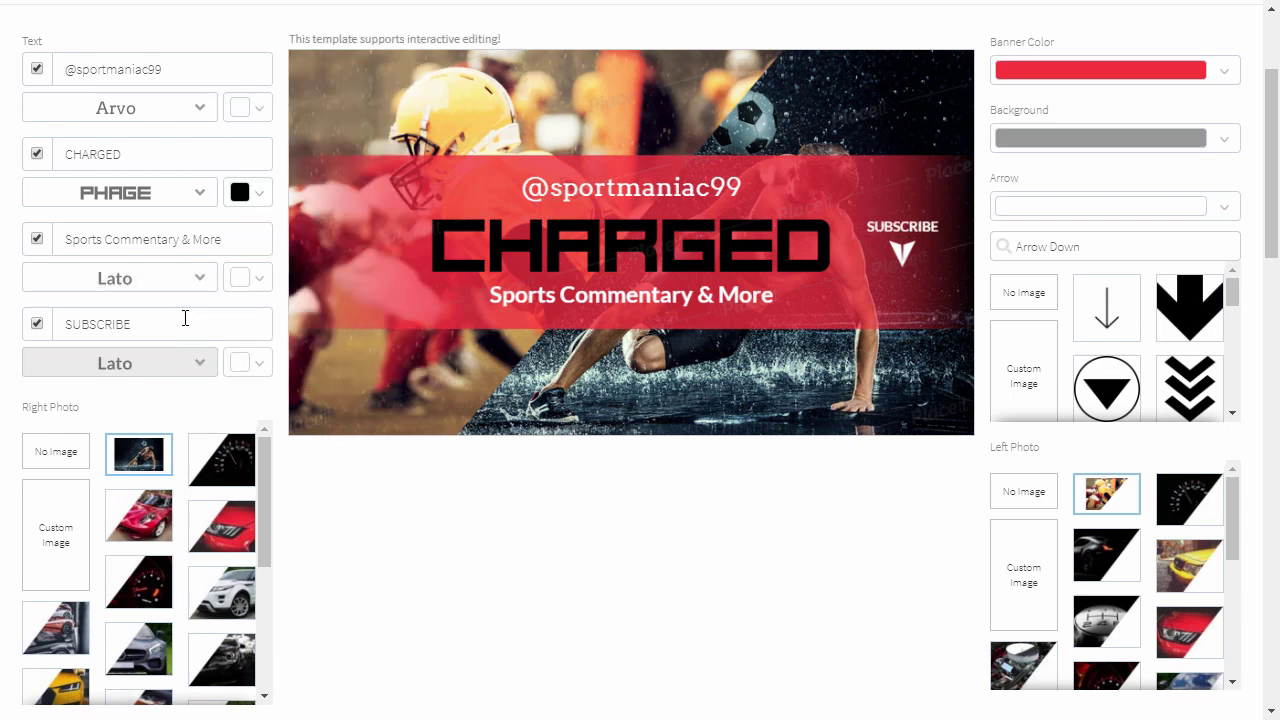
{"action": "left_click", "coordinate": [185, 318]}
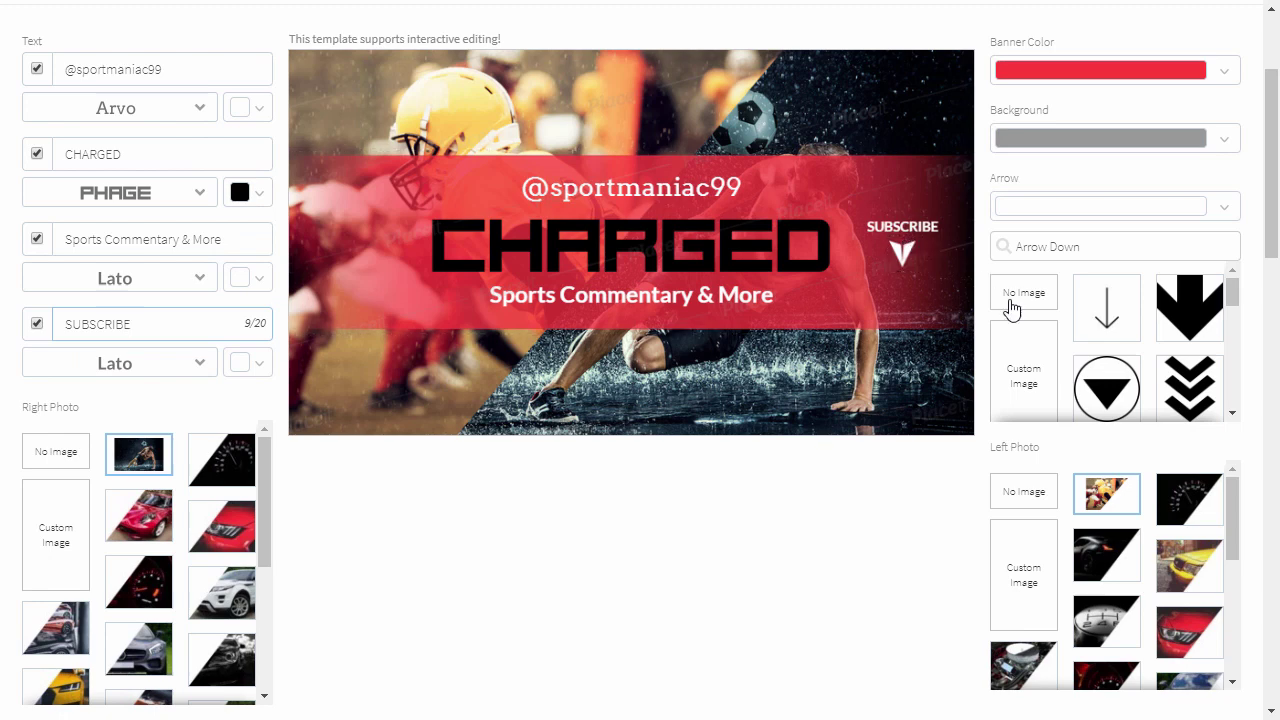
Try several arrow styles and settle on the triple-chevron banner arrow.
{"action": "left_click", "coordinate": [1183, 312]}
{"action": "left_click", "coordinate": [1185, 385]}
{"action": "left_click", "coordinate": [1107, 385]}
{"action": "scroll", "coordinate": [1188, 358], "scroll_direction": "down", "scroll_amount": 5}
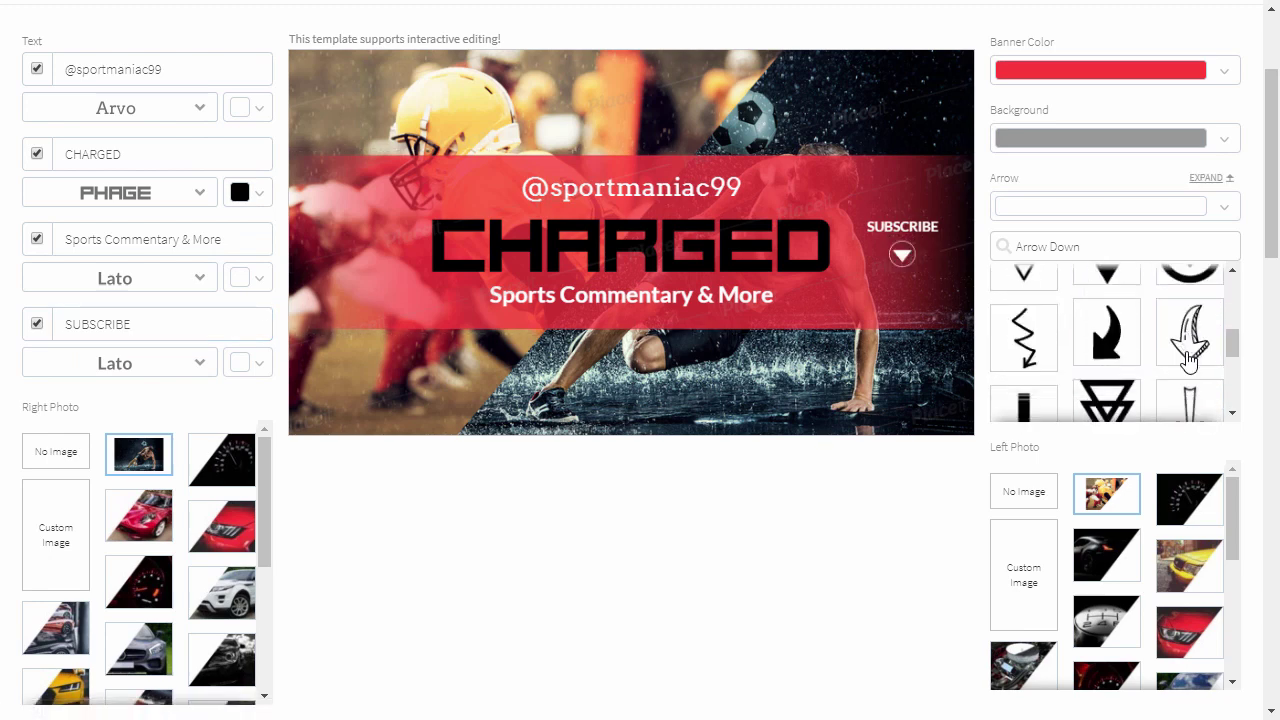
{"action": "scroll", "coordinate": [1188, 358], "scroll_direction": "up", "scroll_amount": 4}
{"action": "left_click", "coordinate": [1192, 315]}
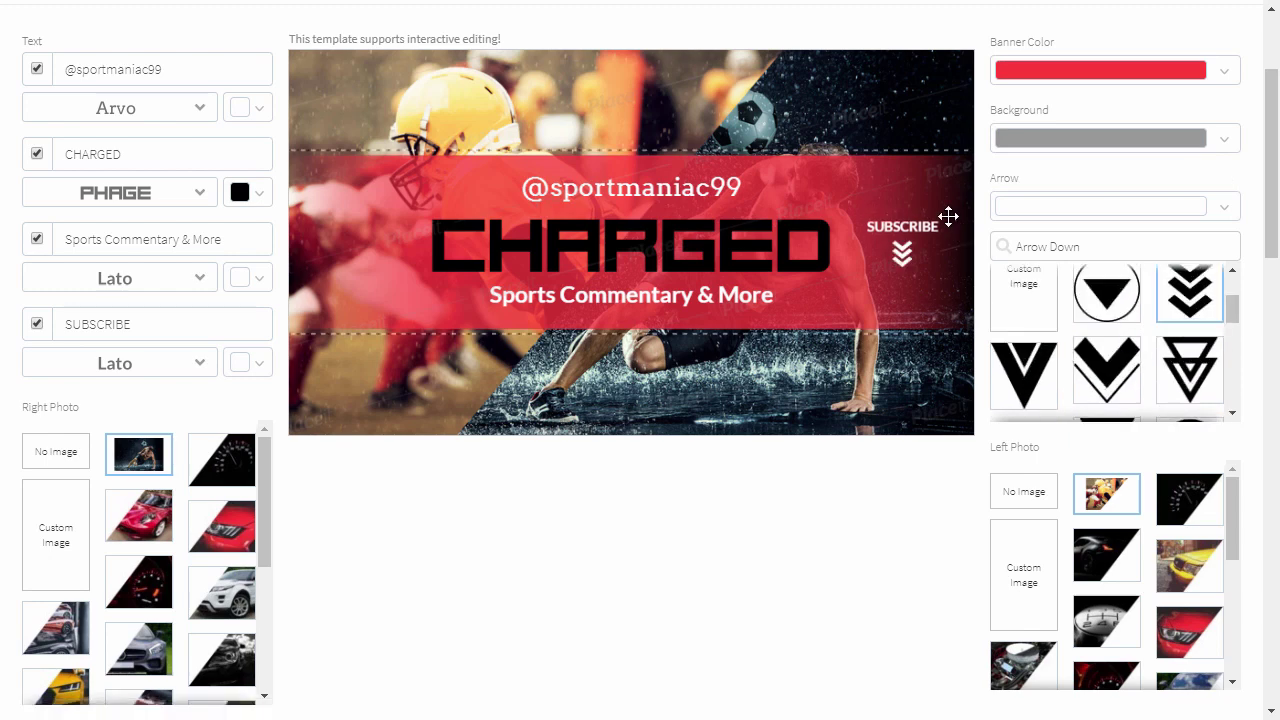
Make the banner band white, the handle text dark grey and the subtitle dark blue.
{"action": "left_click", "coordinate": [1218, 76]}
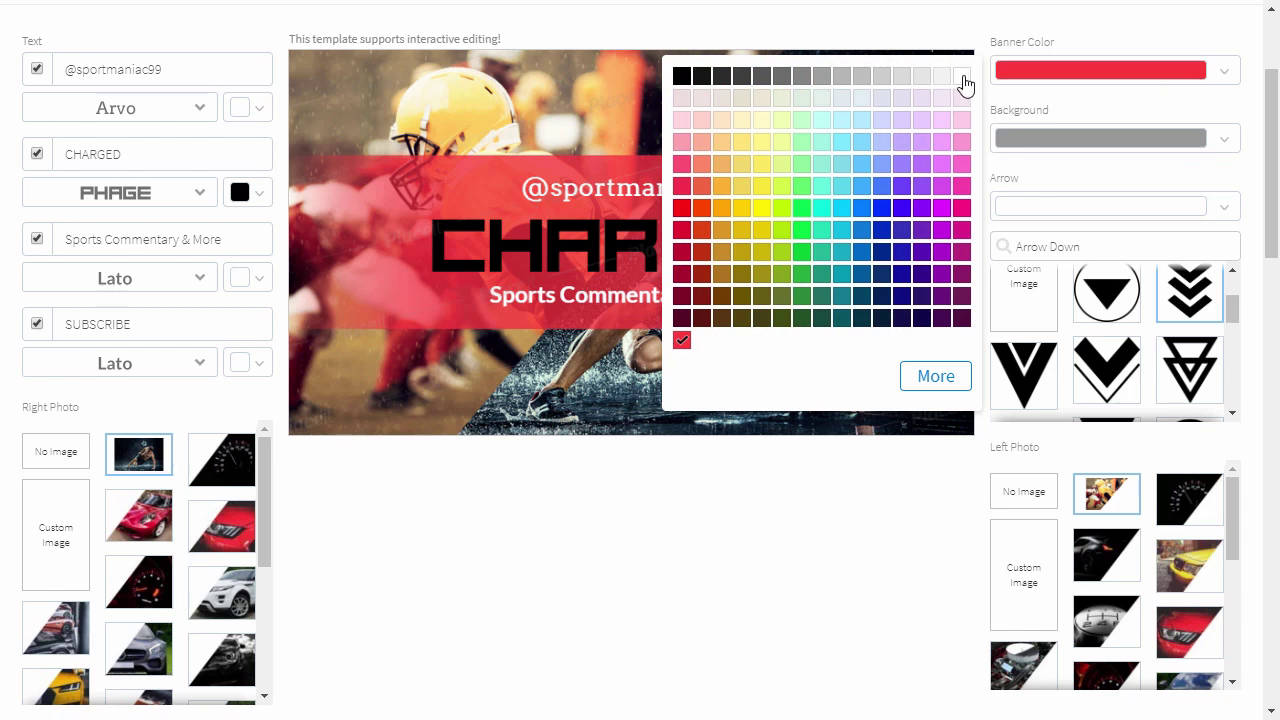
{"action": "left_click", "coordinate": [962, 78]}
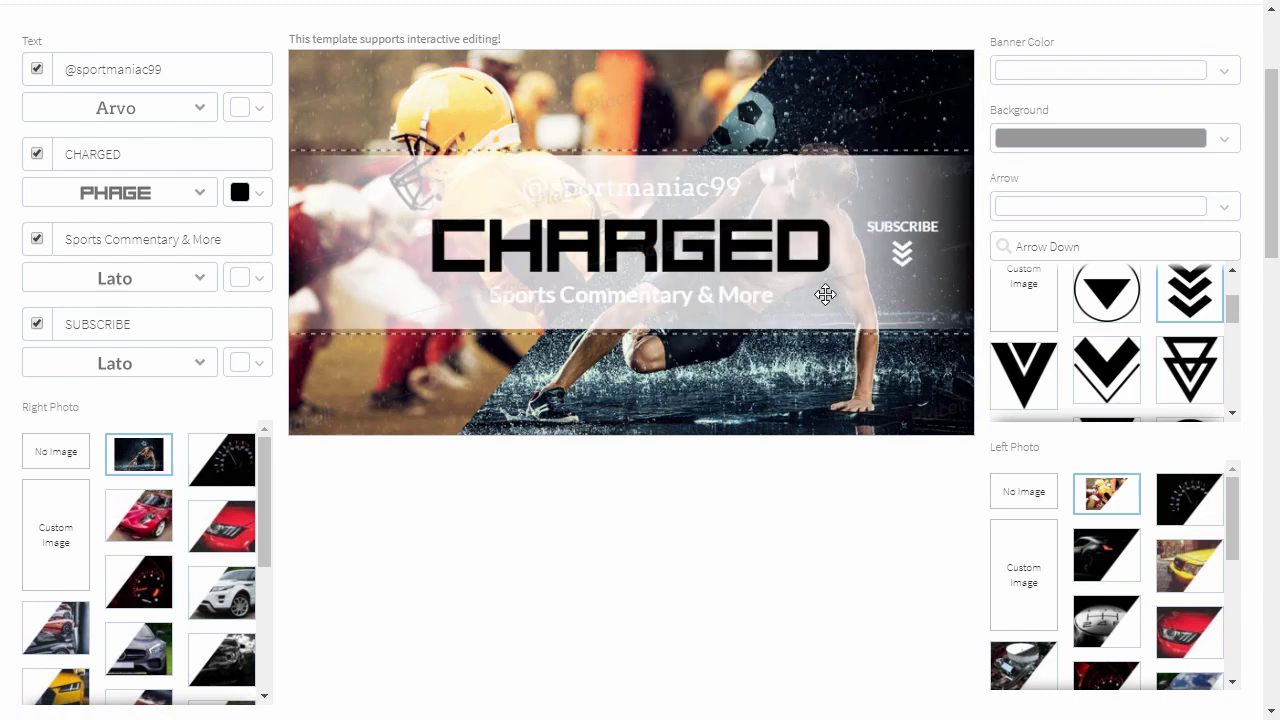
{"action": "left_click", "coordinate": [264, 112]}
{"action": "left_click", "coordinate": [401, 111]}
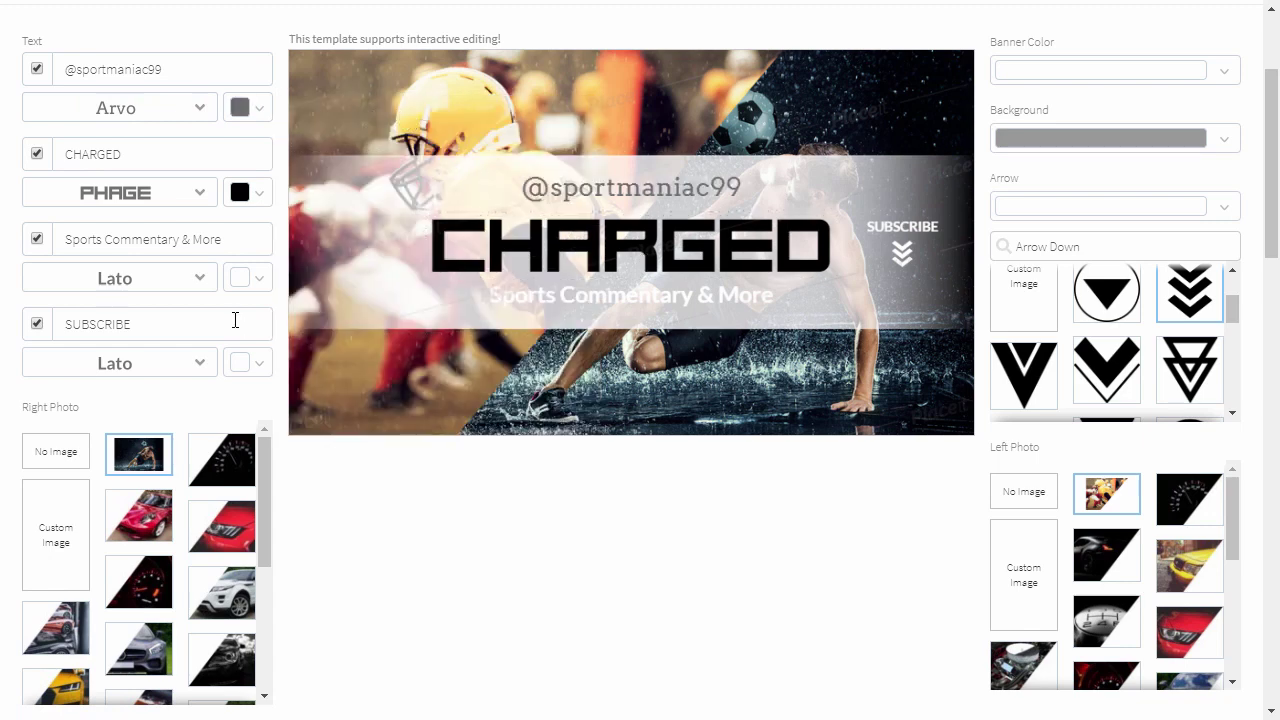
{"action": "left_click", "coordinate": [258, 286]}
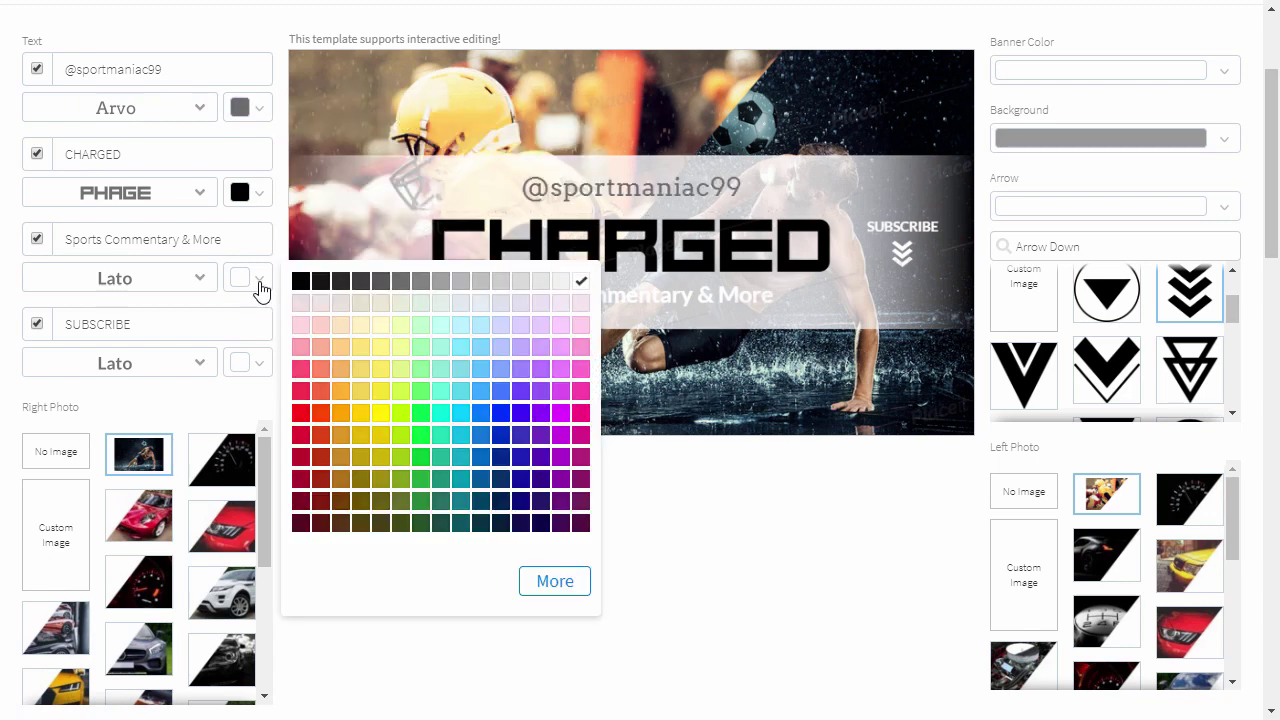
{"action": "left_click", "coordinate": [497, 462]}
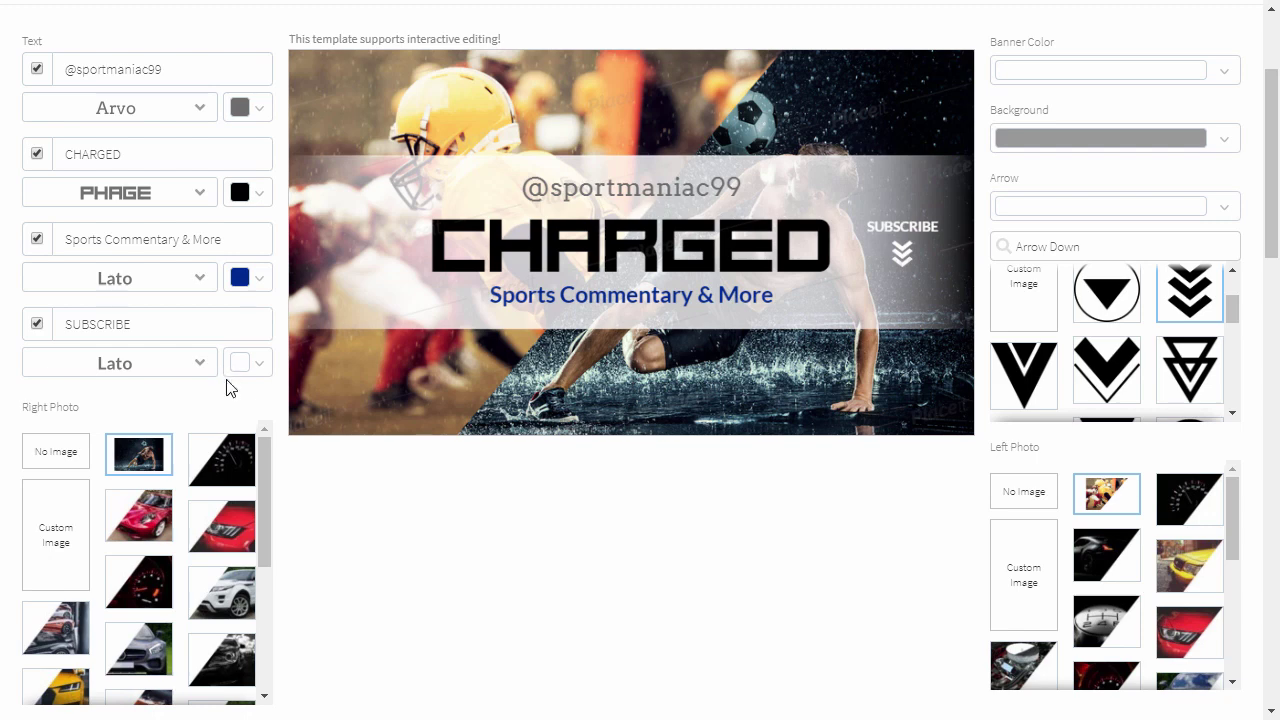
Widen CHARGED, then shrink the handle and subtitle and centre them tightly above and below it.
{"action": "left_click", "coordinate": [810, 225]}
{"action": "left_click_drag", "start_coordinate": [834, 204], "coordinate": [808, 223]}
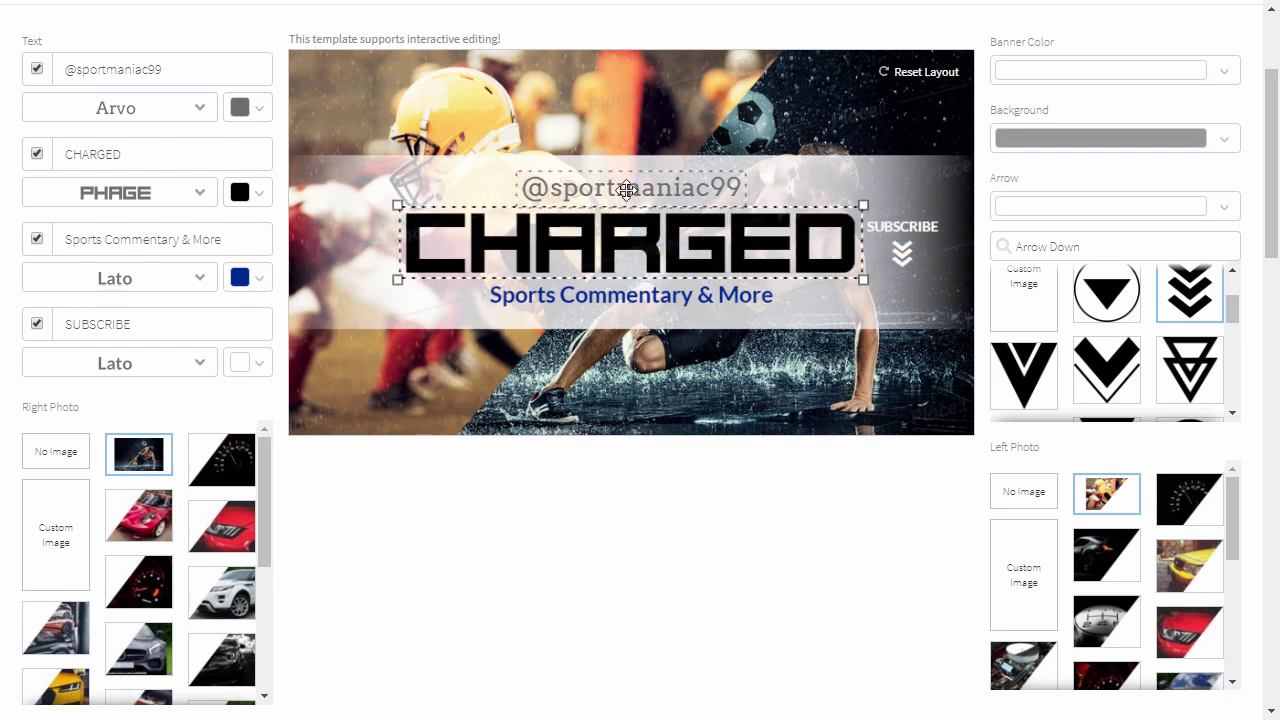
{"action": "left_click", "coordinate": [700, 188]}
{"action": "left_click_drag", "start_coordinate": [746, 172], "coordinate": [721, 175]}
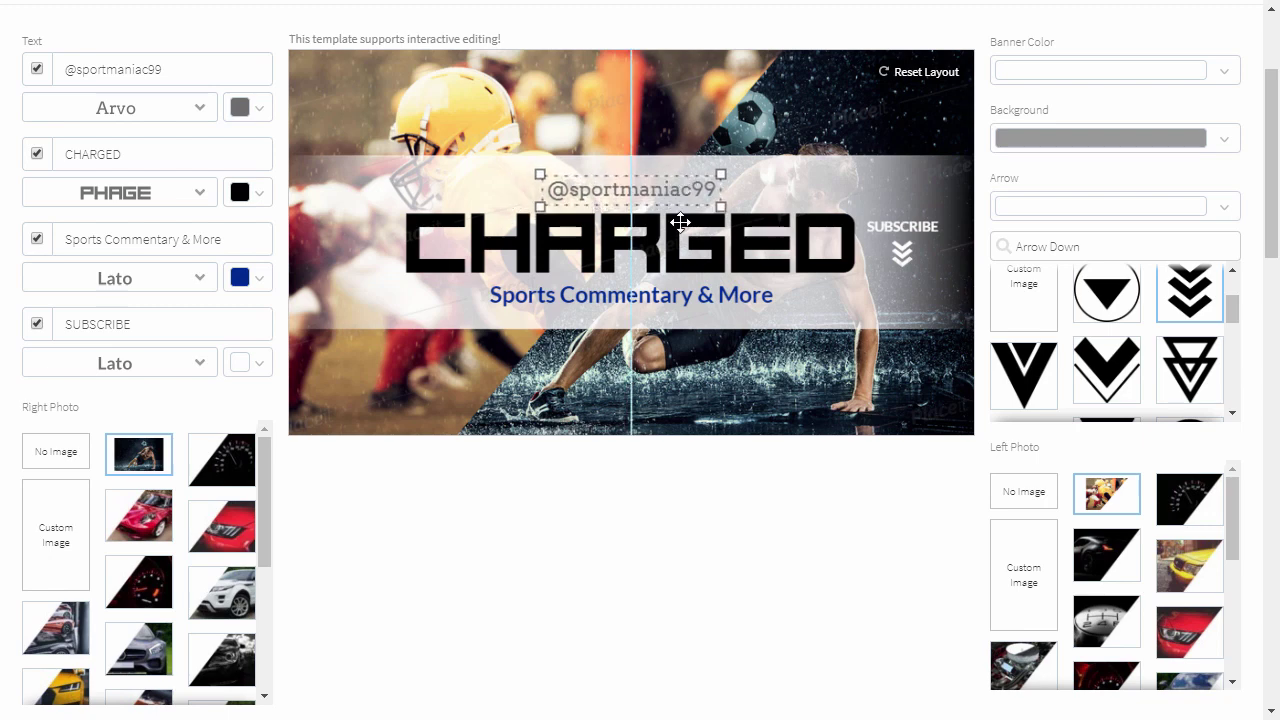
{"action": "left_click", "coordinate": [693, 296]}
{"action": "left_click_drag", "start_coordinate": [786, 312], "coordinate": [716, 292]}
{"action": "left_click_drag", "start_coordinate": [849, 366], "coordinate": [900, 375]}
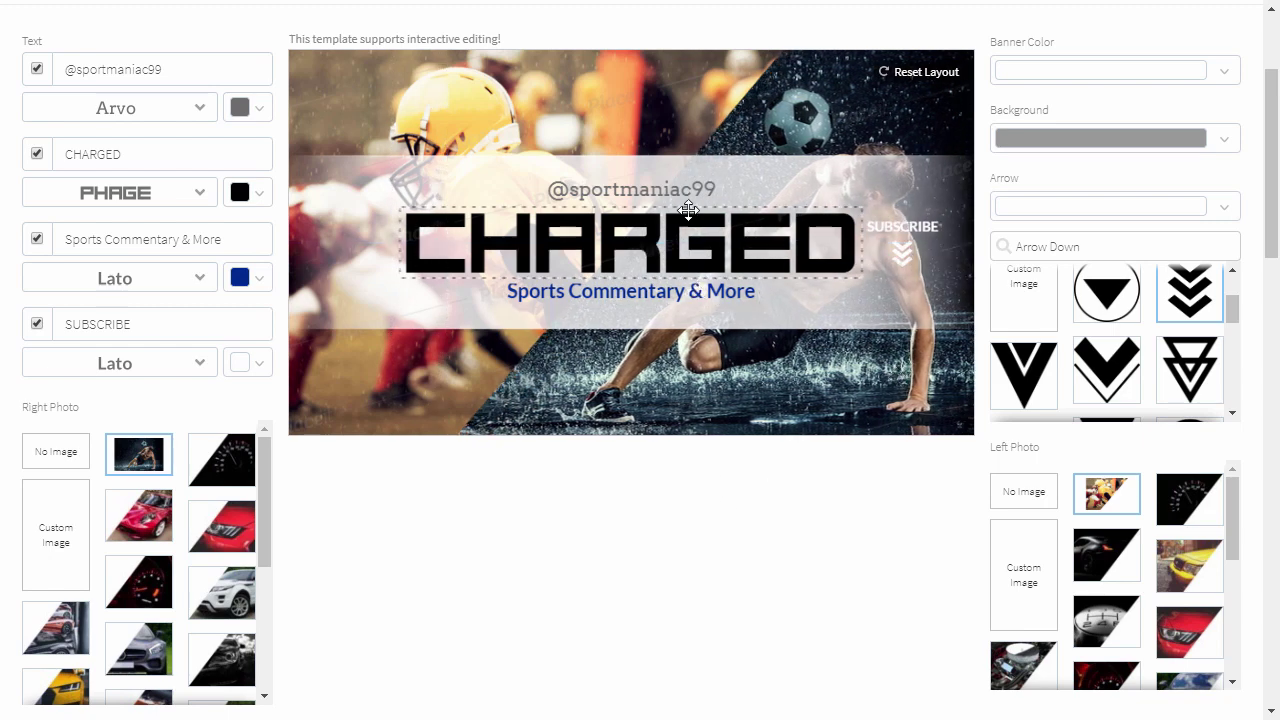
{"action": "left_click_drag", "start_coordinate": [684, 194], "coordinate": [684, 202]}
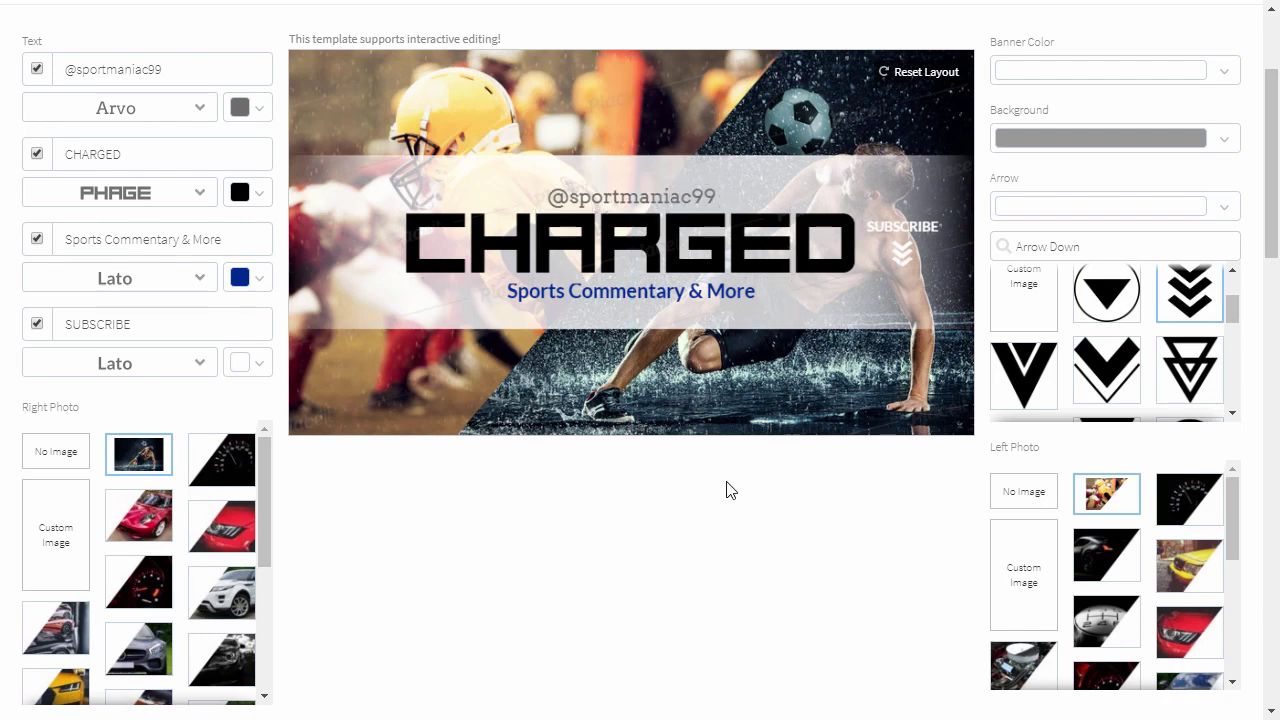
{"action": "scroll", "coordinate": [730, 490], "scroll_direction": "up", "scroll_amount": 3}
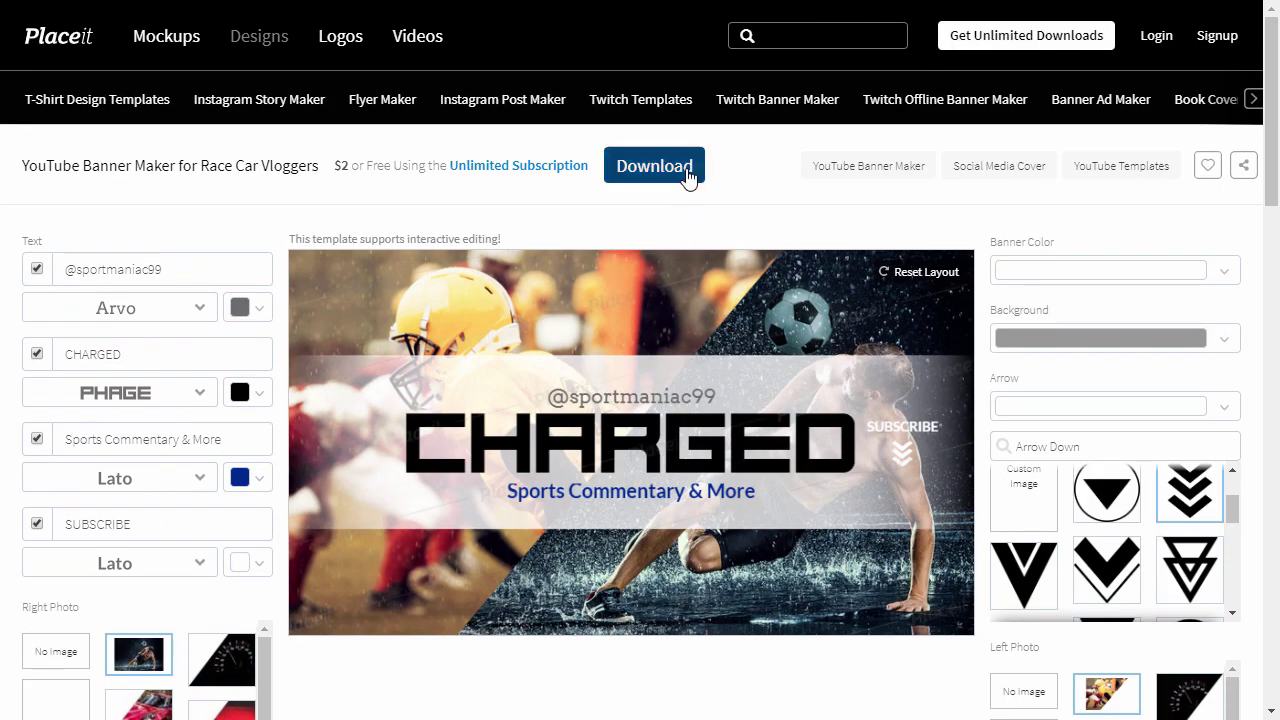
Open the Download pricing options for the finished CHARGED banner.
{"action": "left_click", "coordinate": [685, 173]}
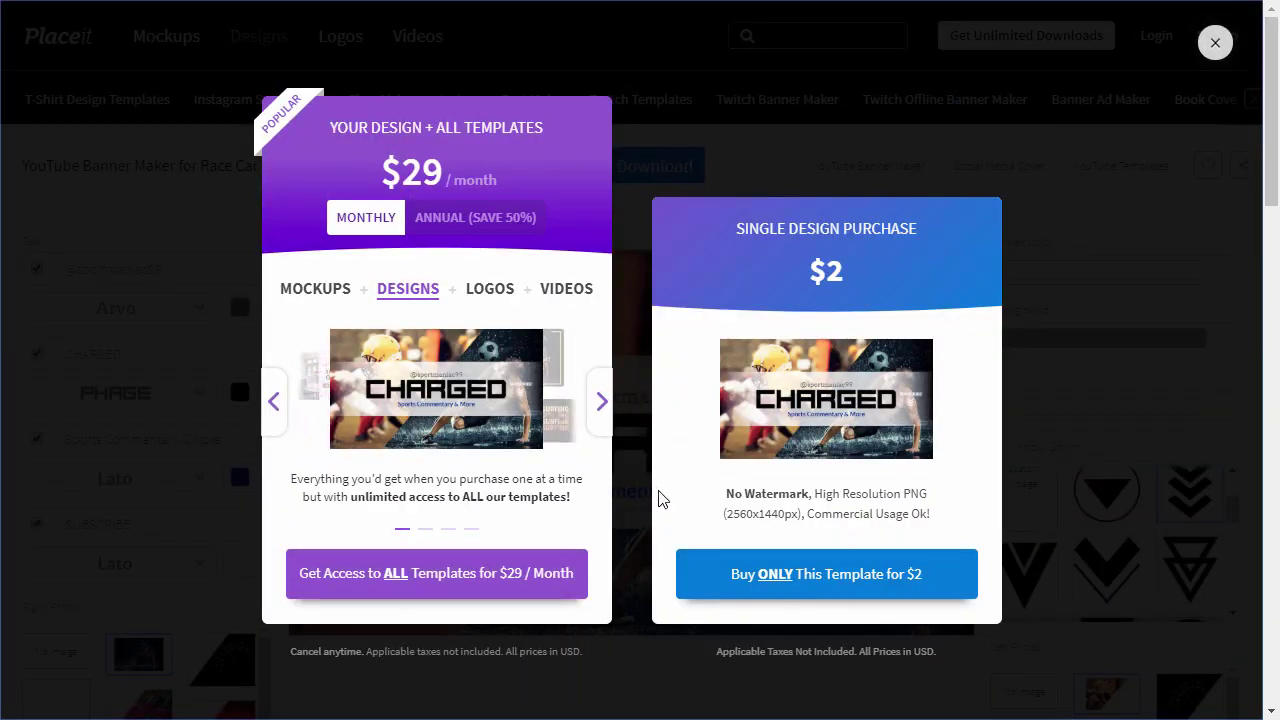